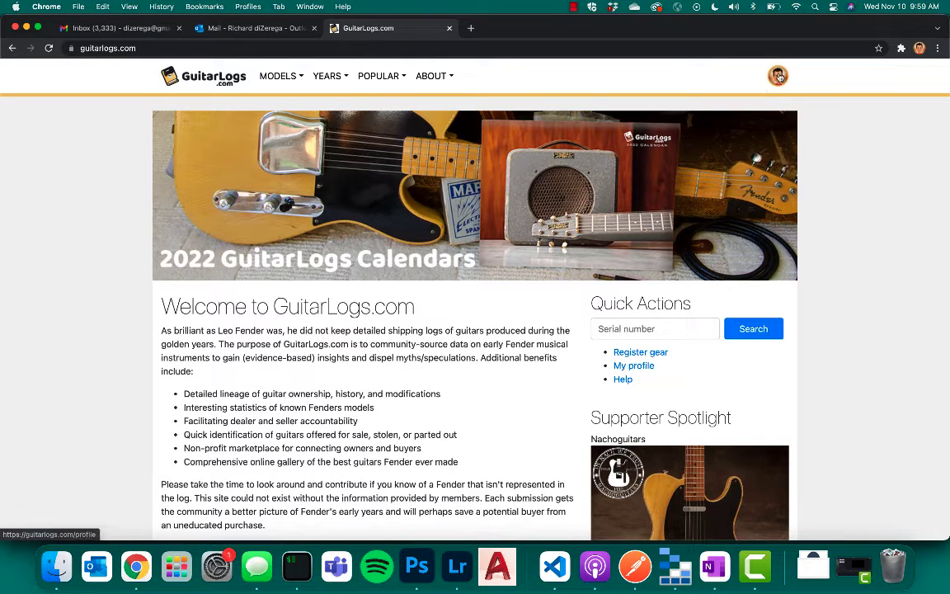
Open the gear registration form and choose Electric Guitars as the category and Fender Stratocaster as the model.
click(779, 76)
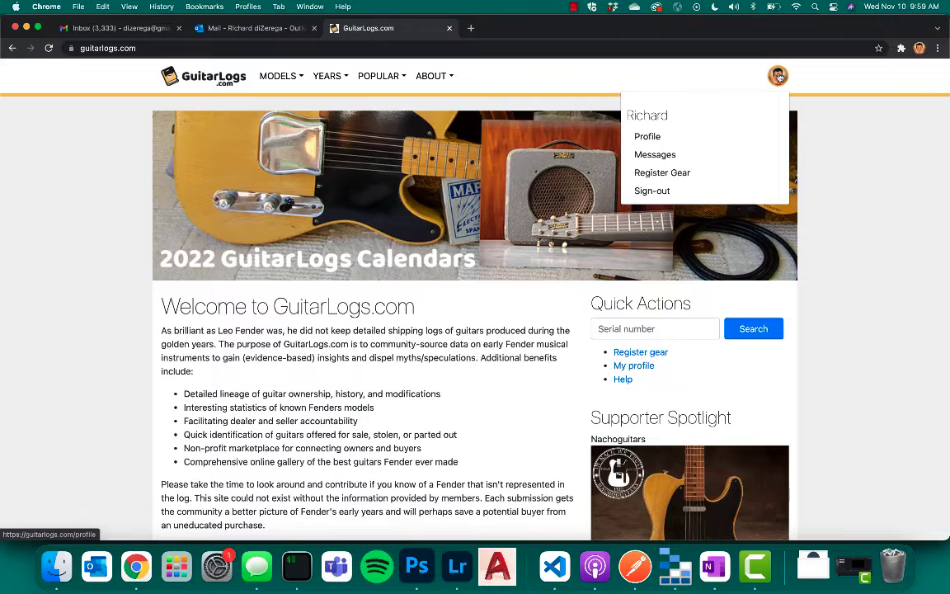
click(658, 172)
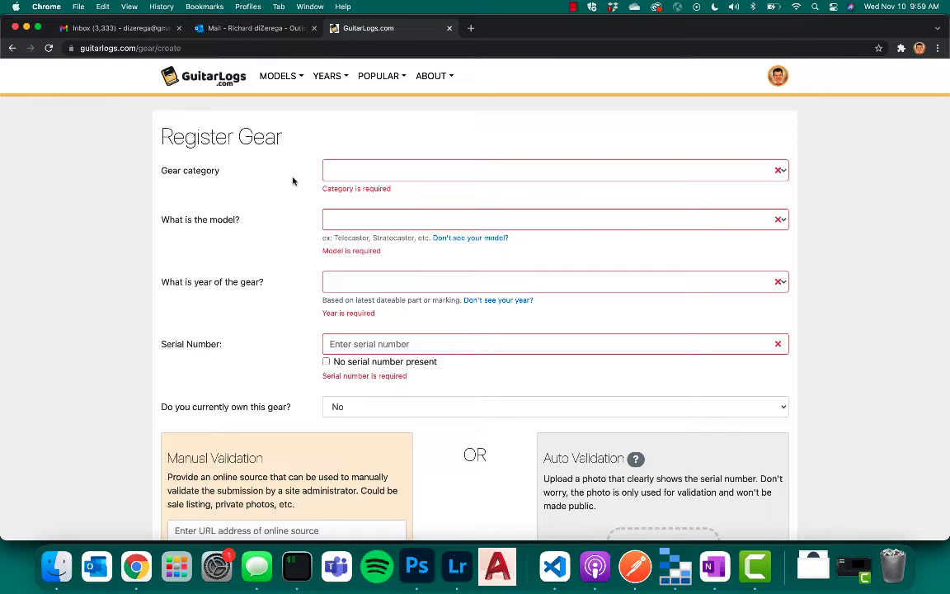
click(328, 171)
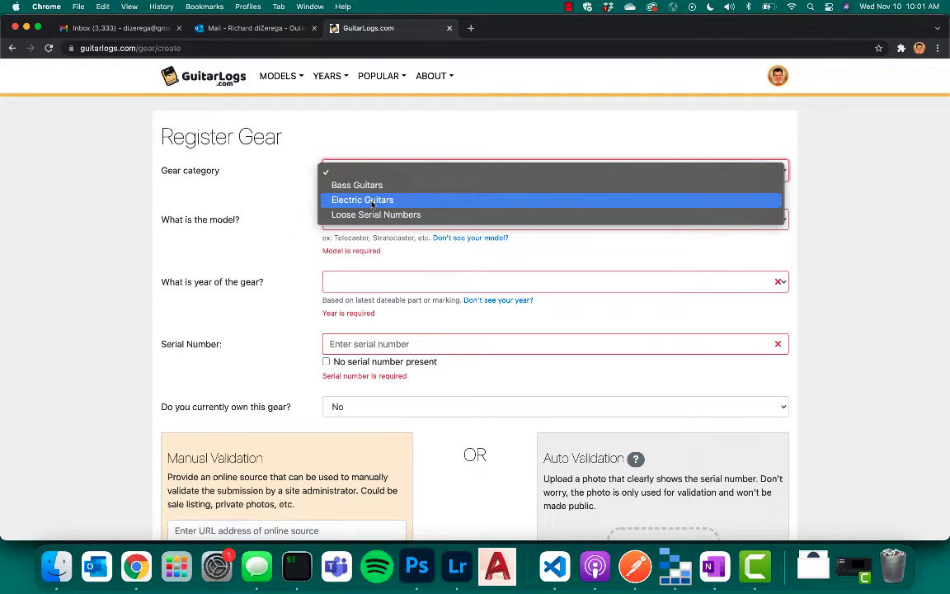
click(371, 201)
click(377, 209)
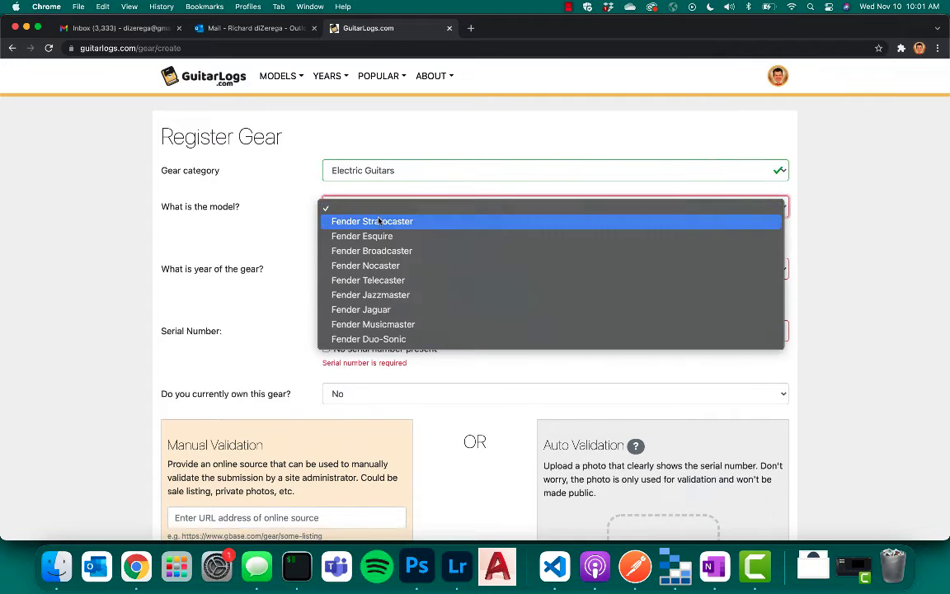
click(377, 221)
Try the year 1954 with serial number 1004 and with the option for no serial number present.
click(381, 255)
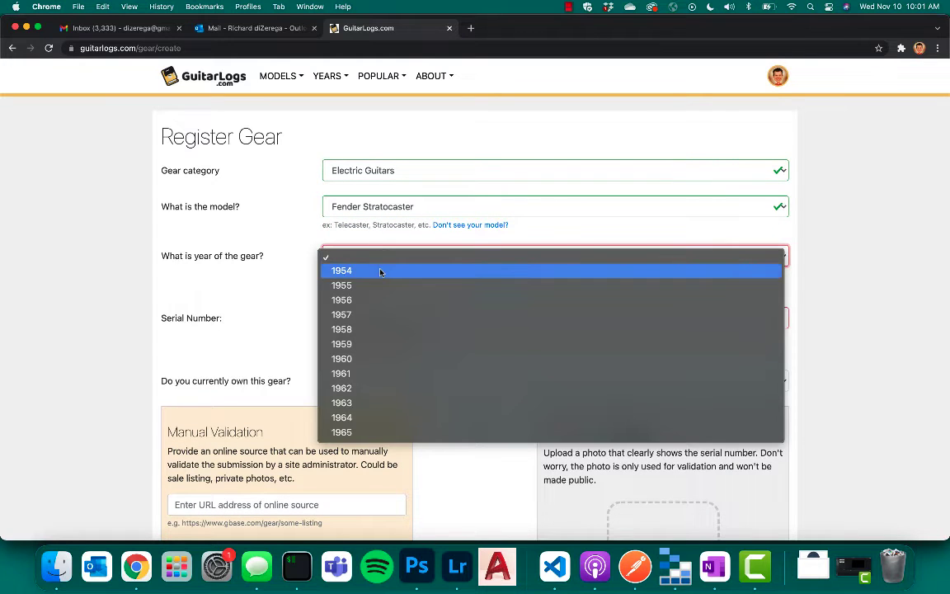
click(380, 272)
click(384, 306)
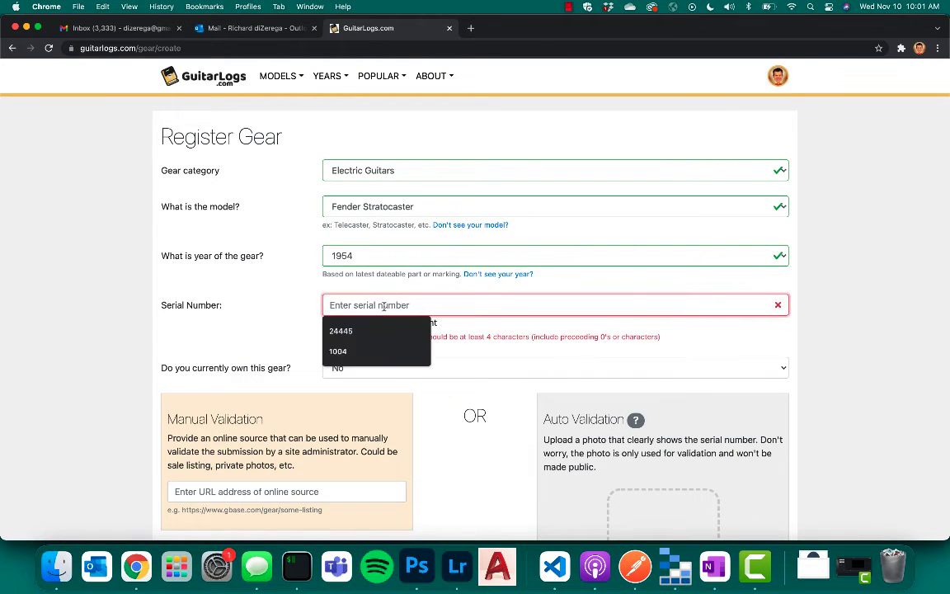
text(1004)
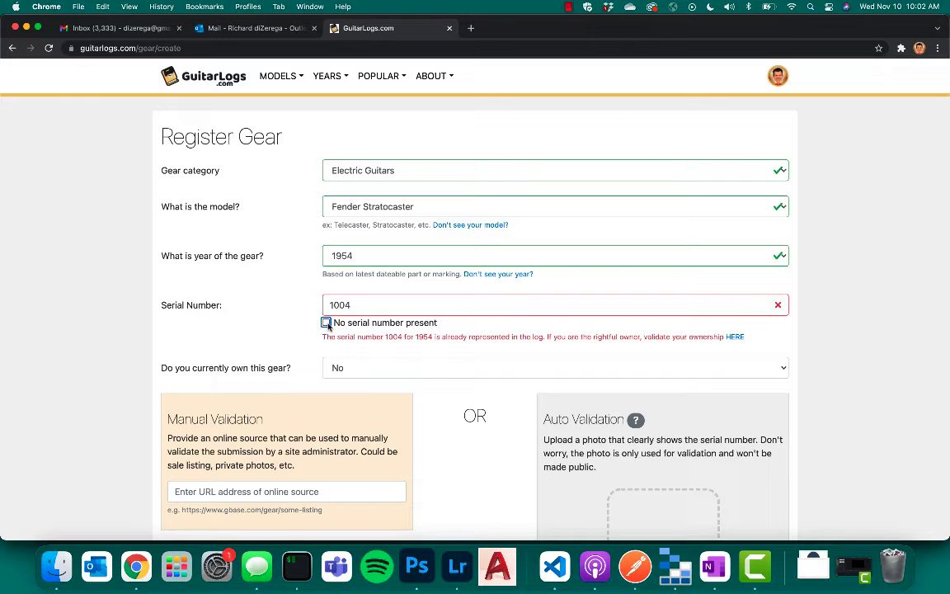
click(327, 323)
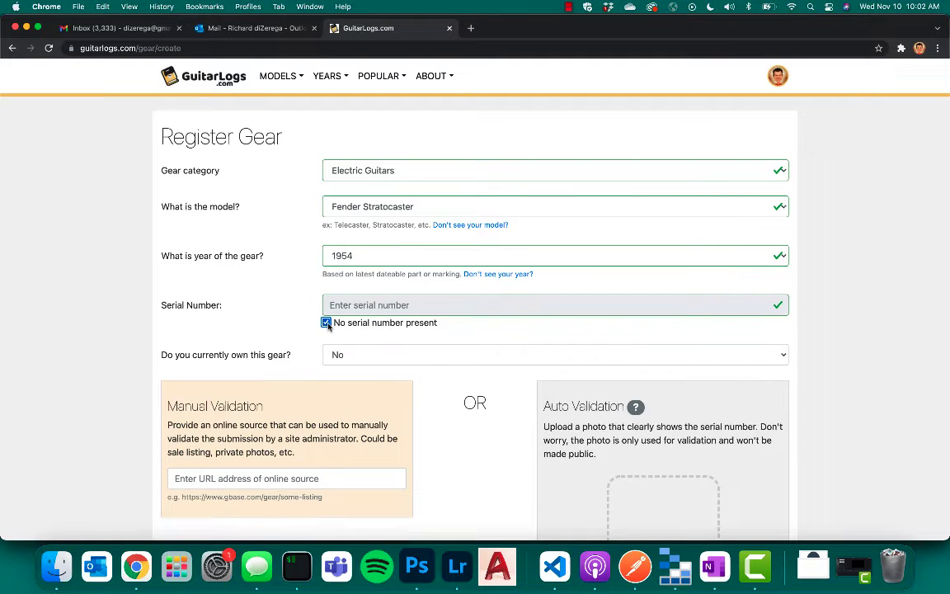
click(326, 323)
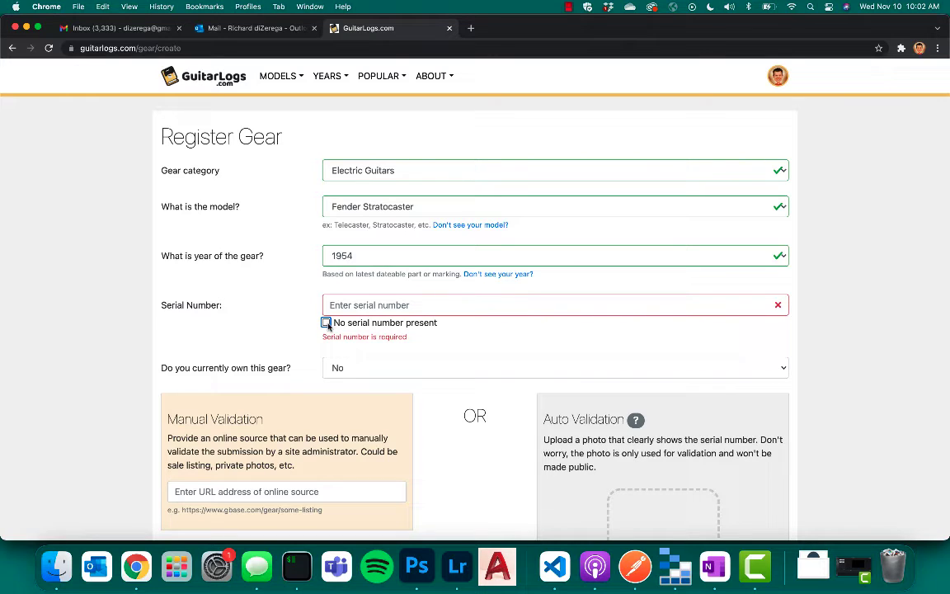
Set the year of the gear to 1957 and enter 024445 as its serial number.
click(371, 262)
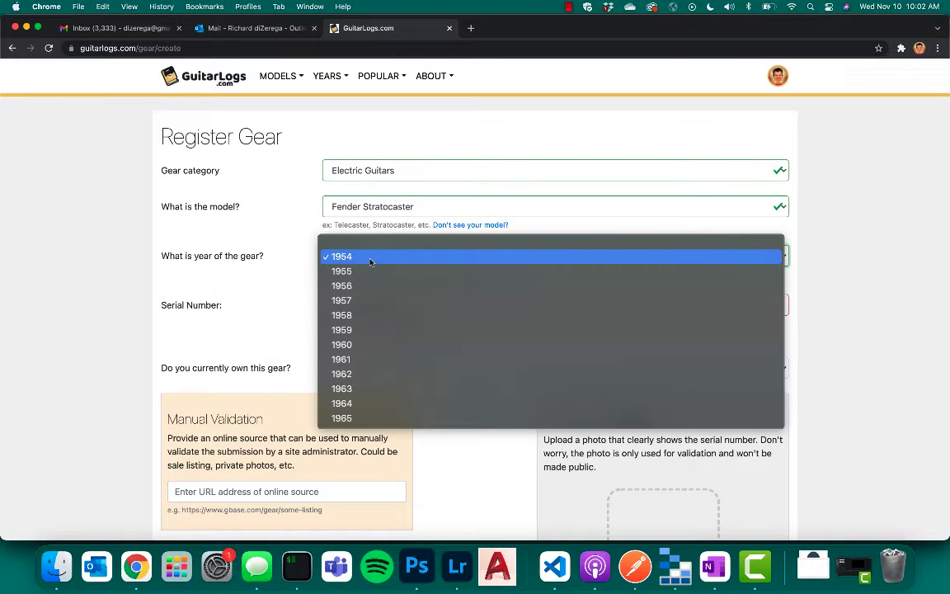
click(353, 300)
click(342, 305)
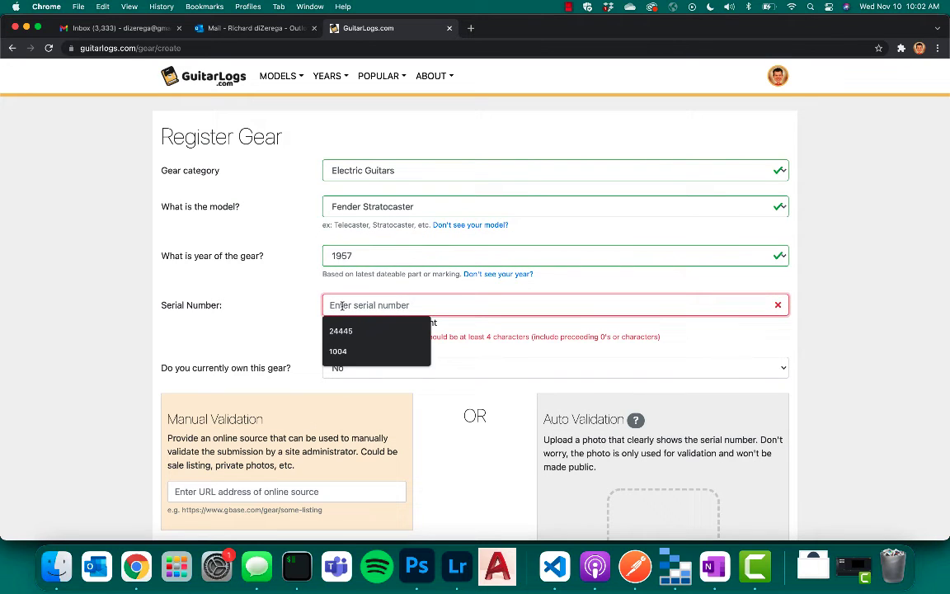
text(0)
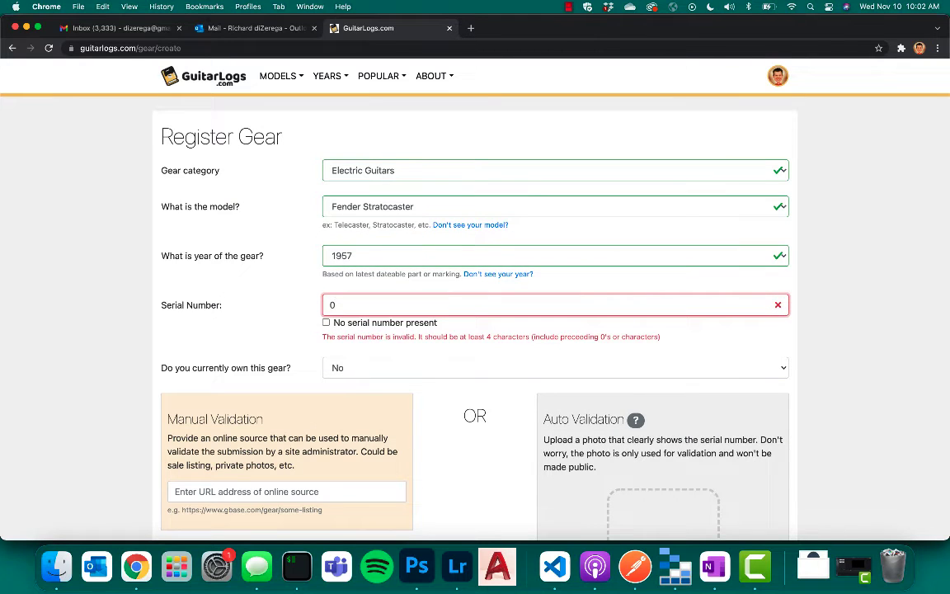
text(24445)
click(331, 302)
text(-)
key(BackSpace)
key(Tab)
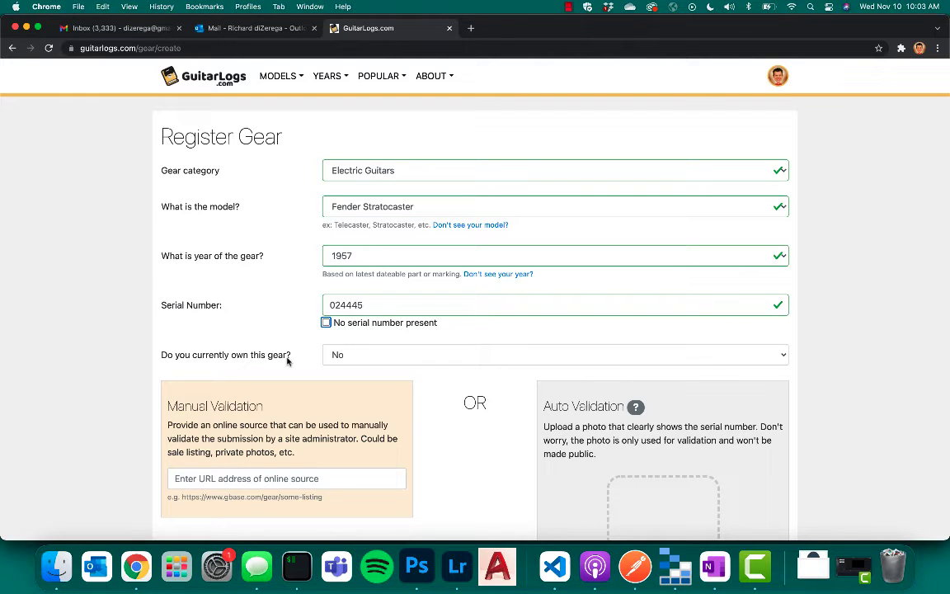
Answer No to currently owning the gear and go to the source URL field for manual validation.
click(356, 361)
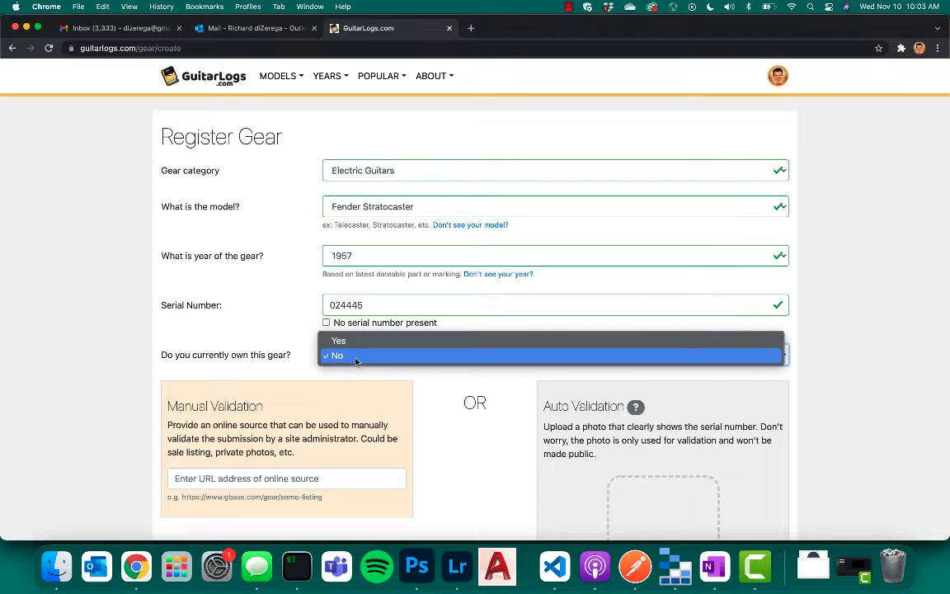
click(355, 360)
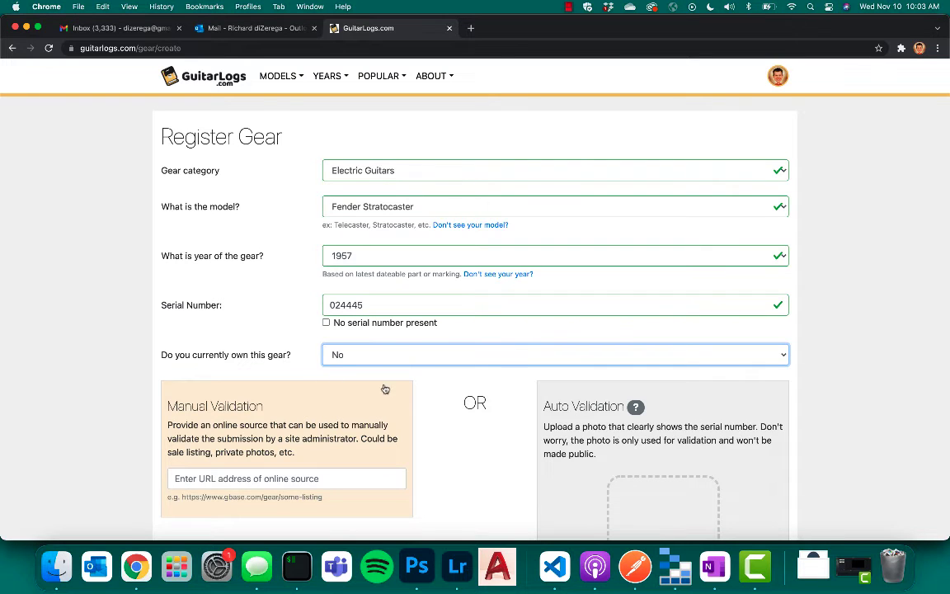
scroll(431, 401, down, 3)
scroll(431, 402, down, 1)
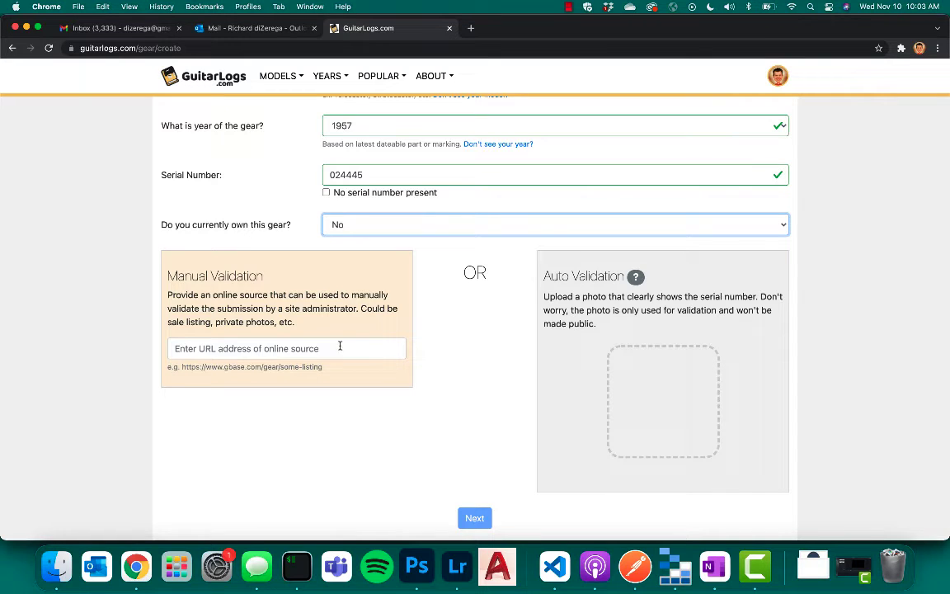
click(396, 347)
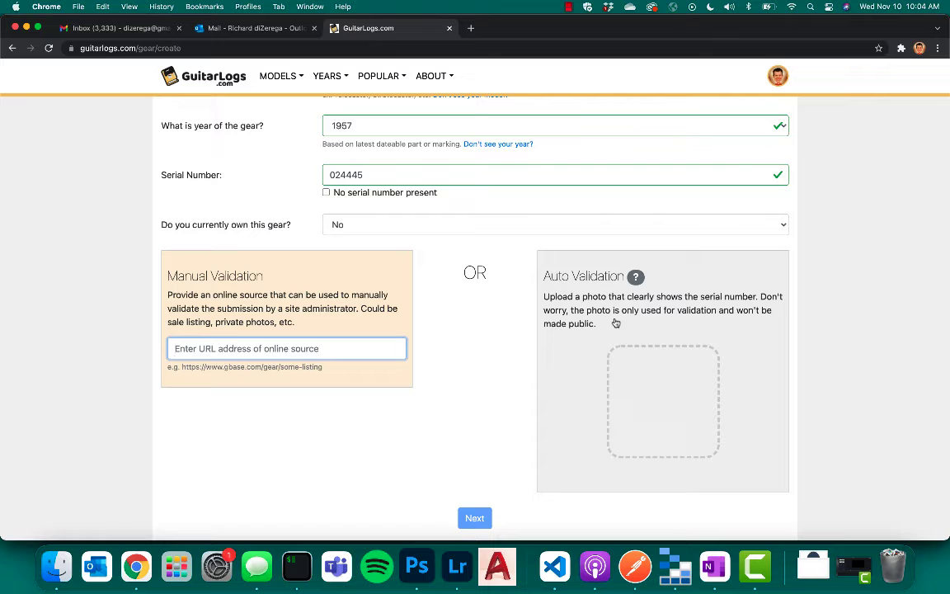
Upload the serial number photo from the 1957 Stratocaster (24445) folder for auto validation, submit the registration and dismiss the confirmation.
click(640, 382)
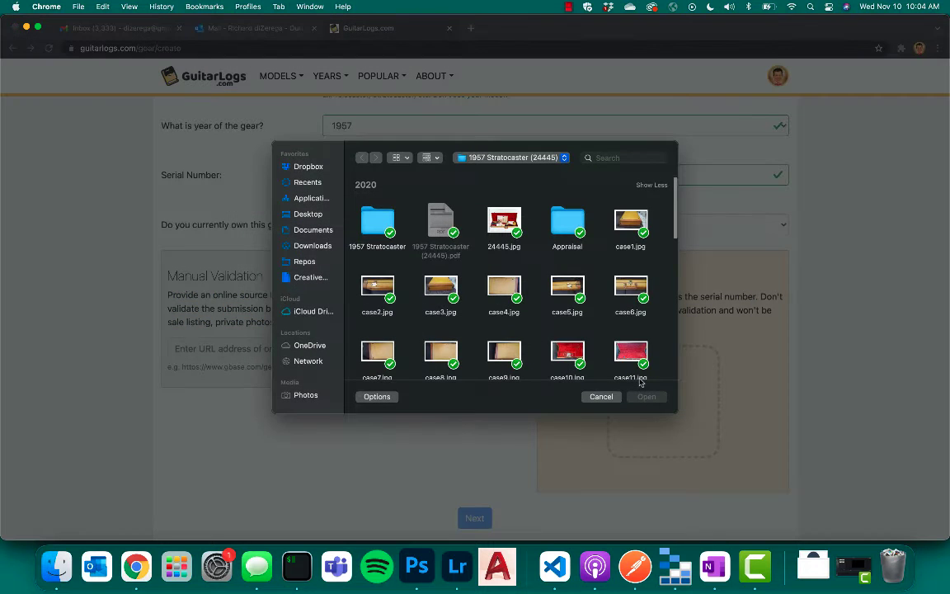
scroll(465, 293, down, 5)
scroll(464, 293, down, 10)
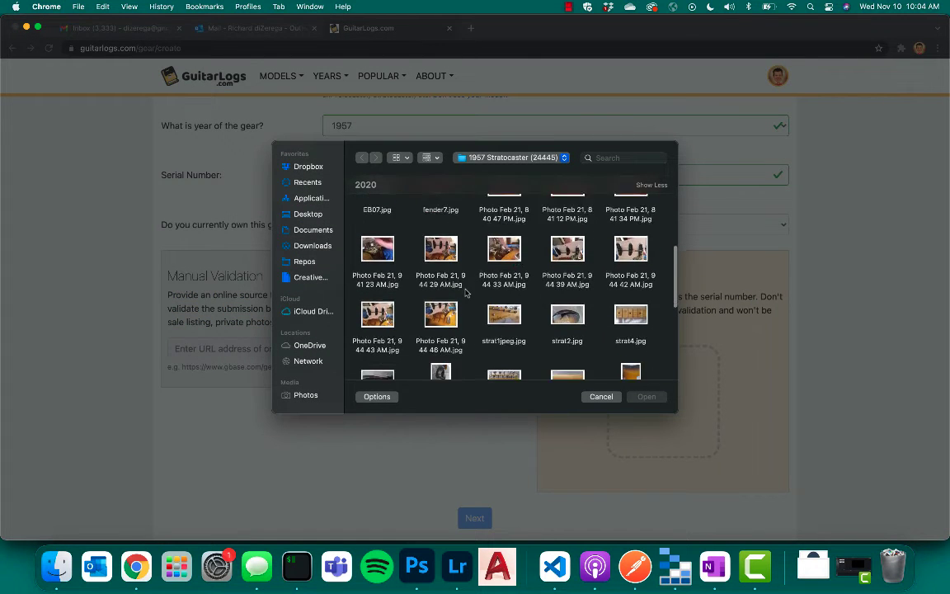
scroll(465, 293, down, 5)
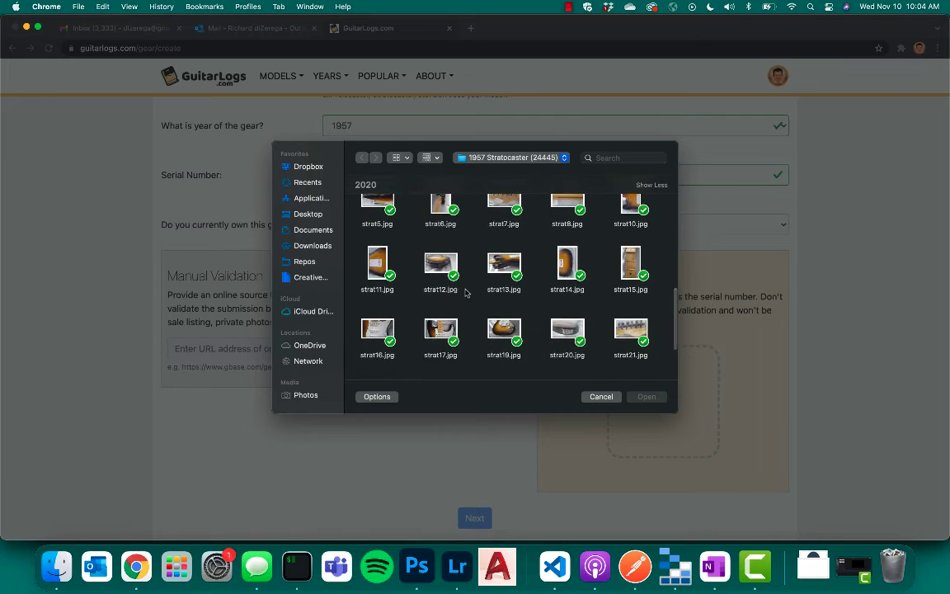
double_click(503, 321)
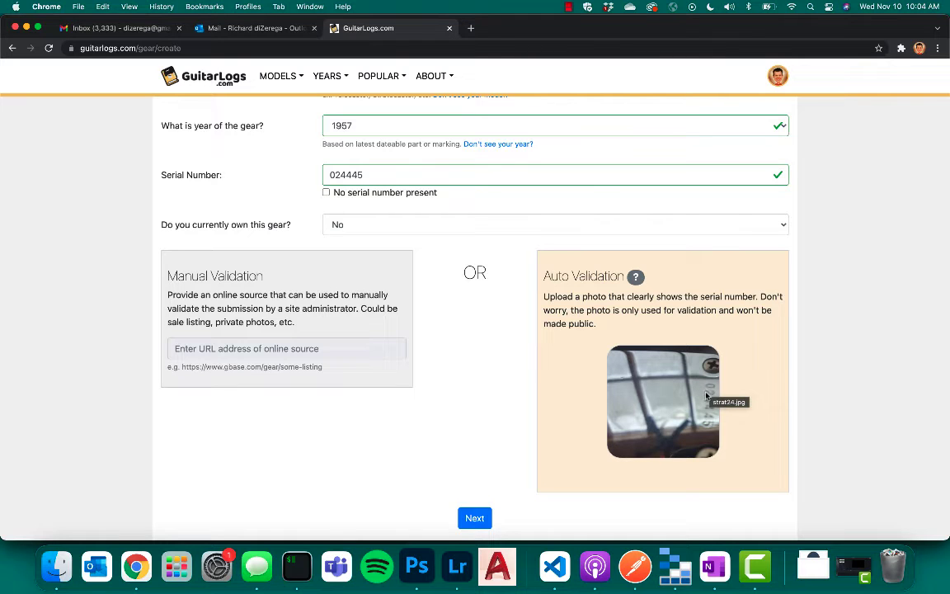
click(474, 517)
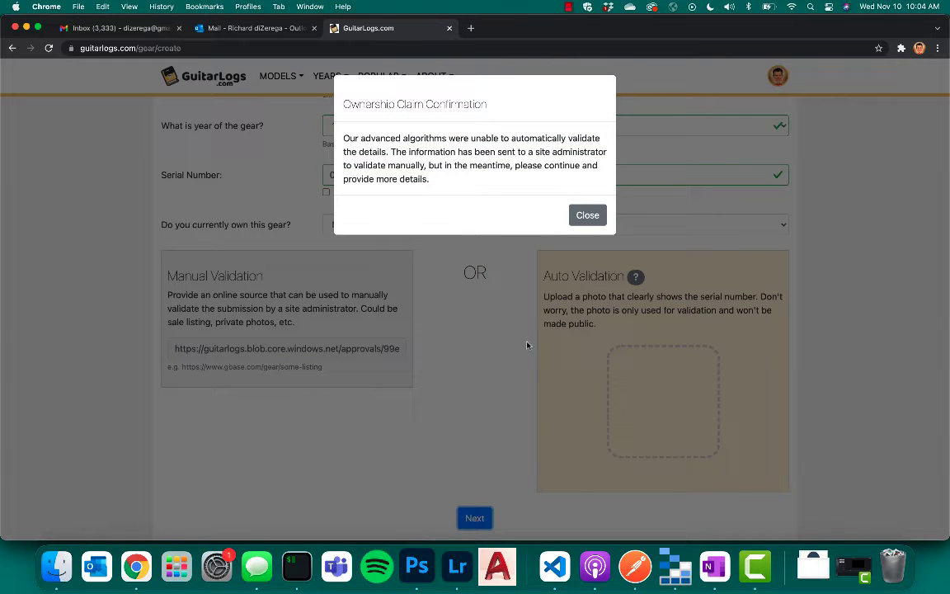
double_click(476, 138)
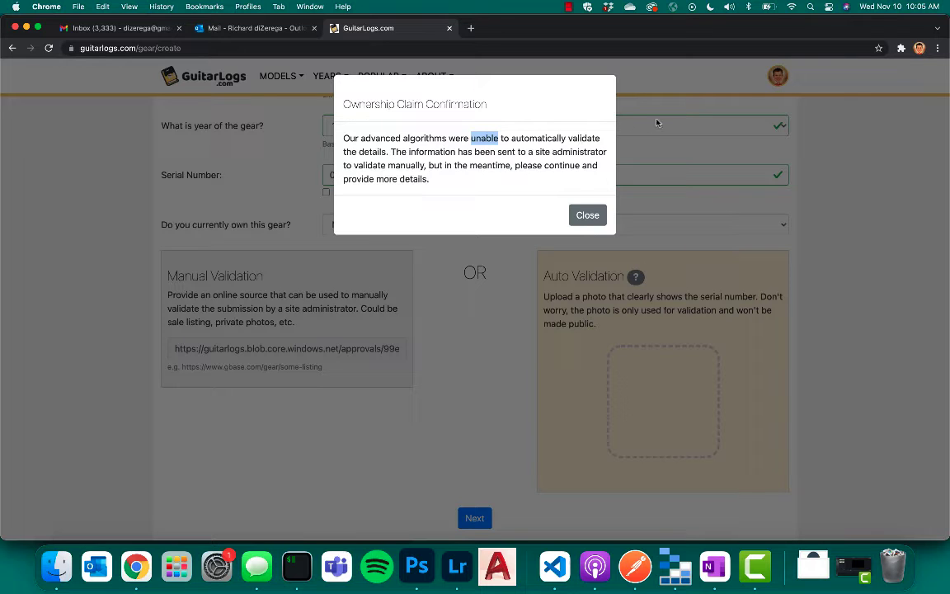
click(586, 215)
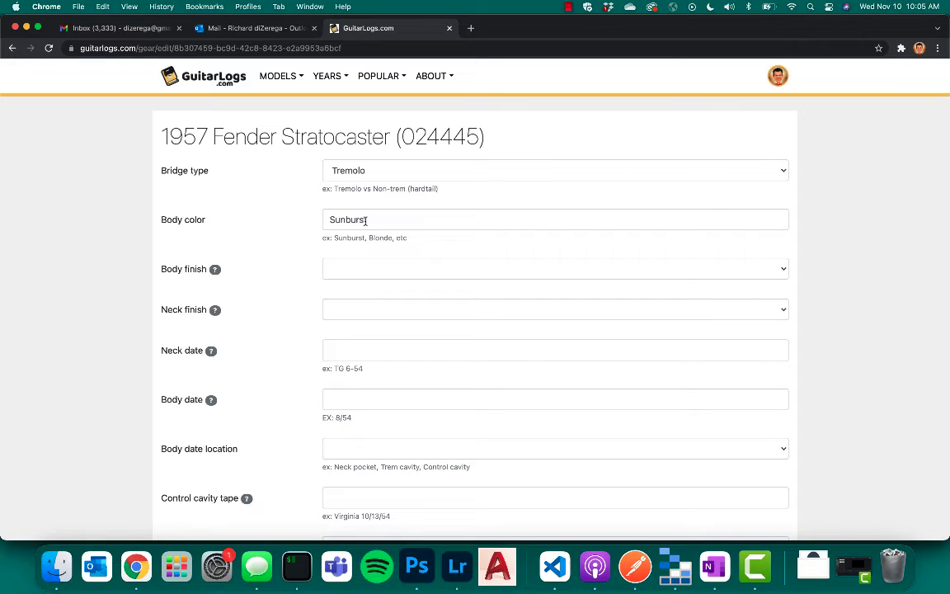
Set both the body finish and the neck finish to Original.
click(359, 271)
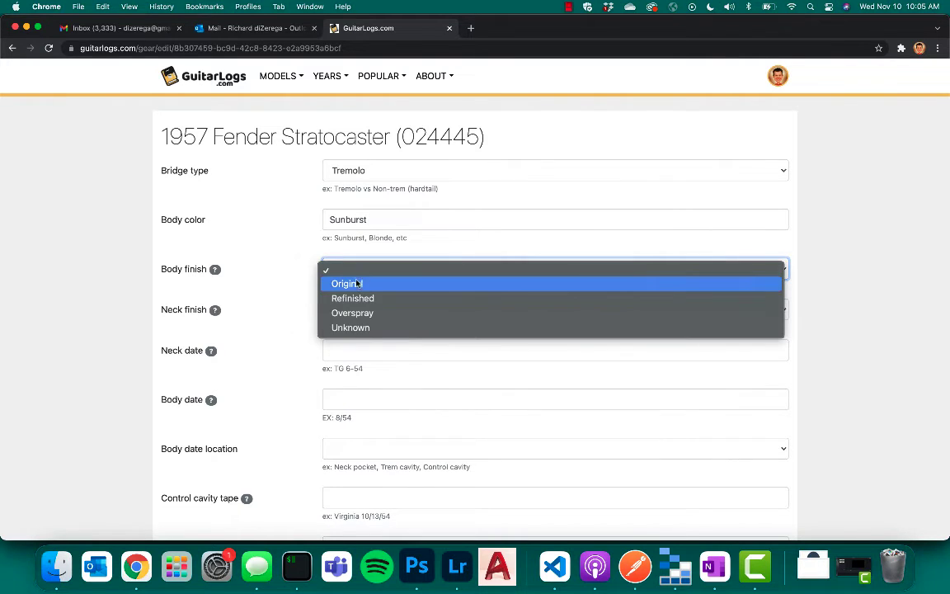
click(353, 284)
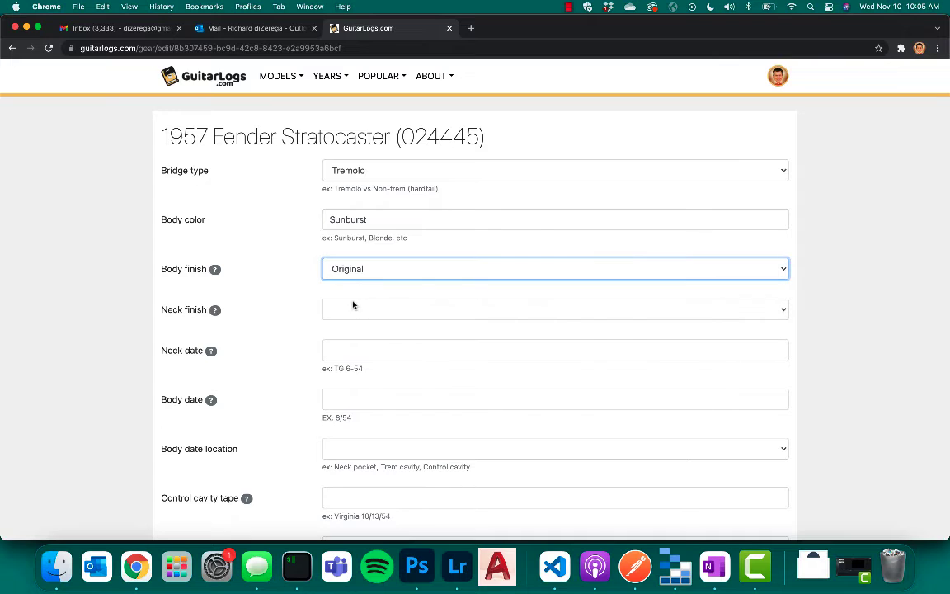
click(352, 310)
click(351, 325)
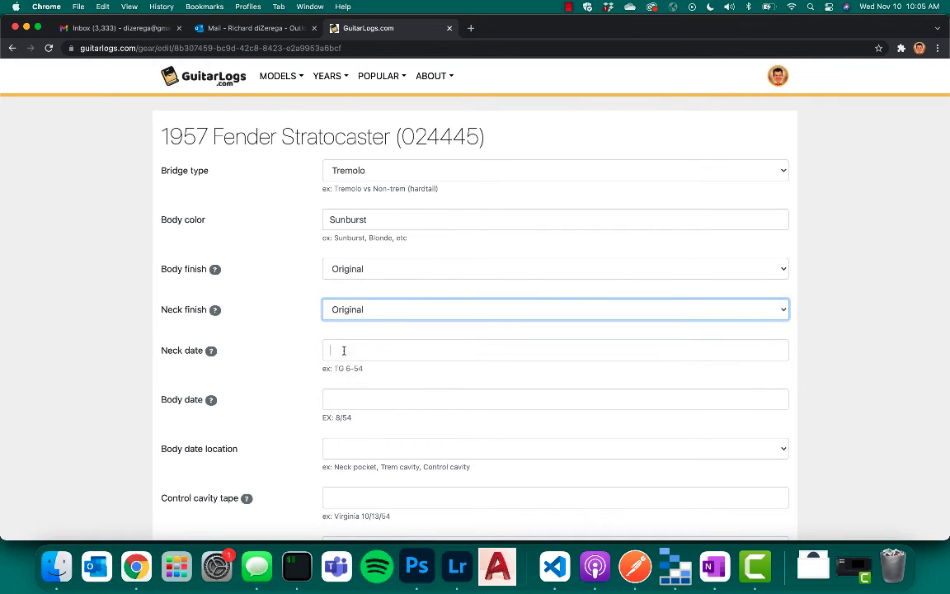
Enter 12/57 as both the neck date and the body date, with Pickup cavity as the body date location.
click(343, 350)
text(12/)
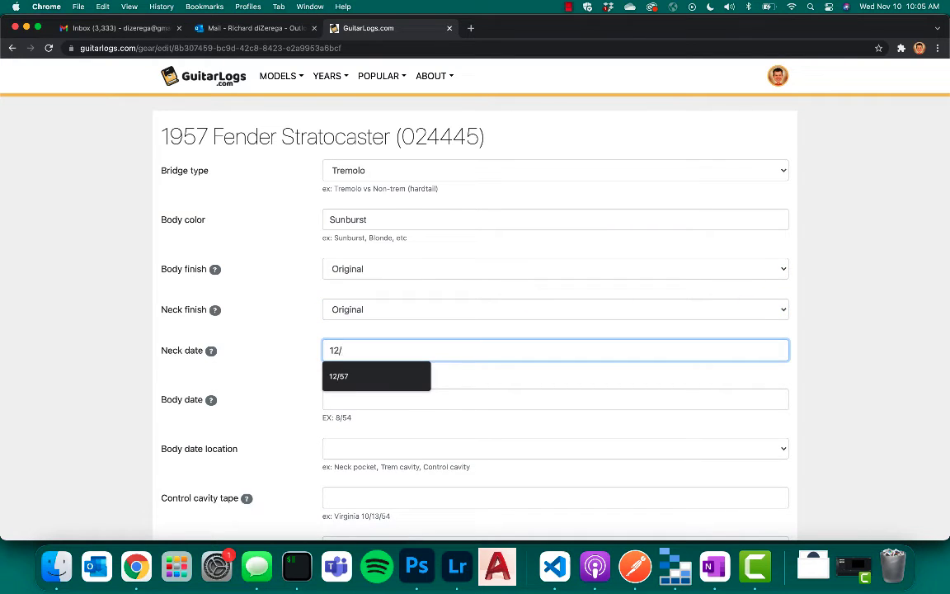
text(57)
key(Tab)
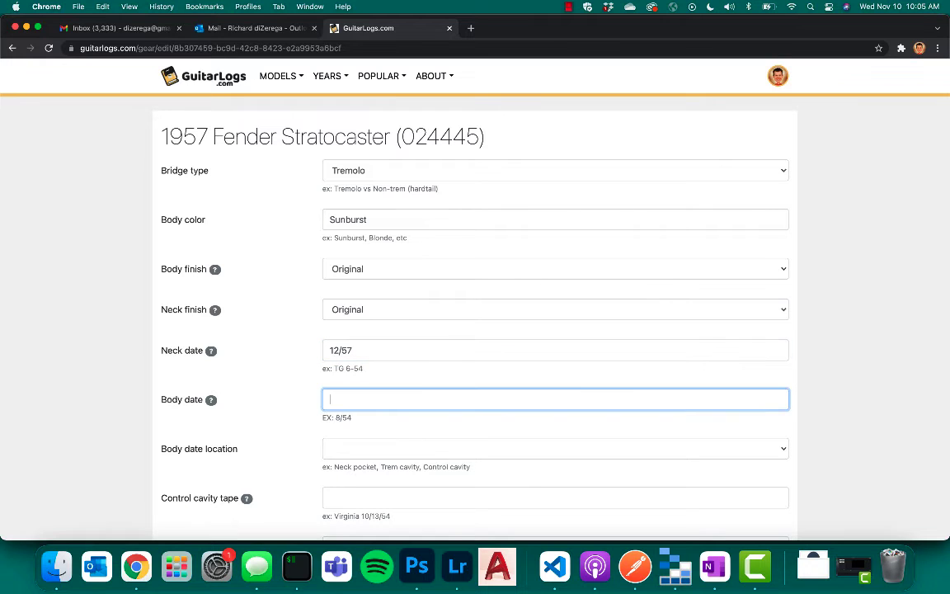
text(12/57)
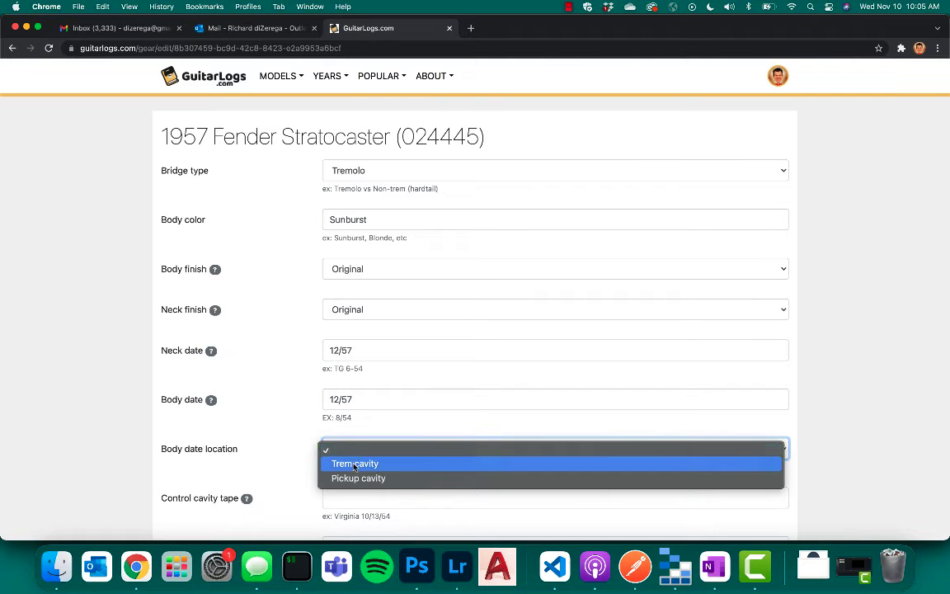
click(353, 478)
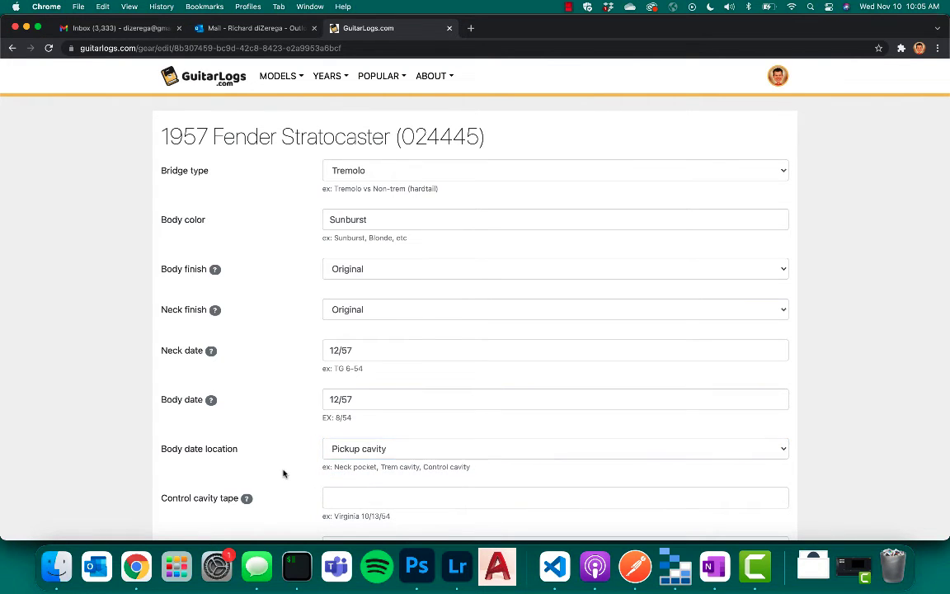
Set the plastics to ABS plastic and enter a weight of 7.6 lbs.
scroll(283, 474, down, 3)
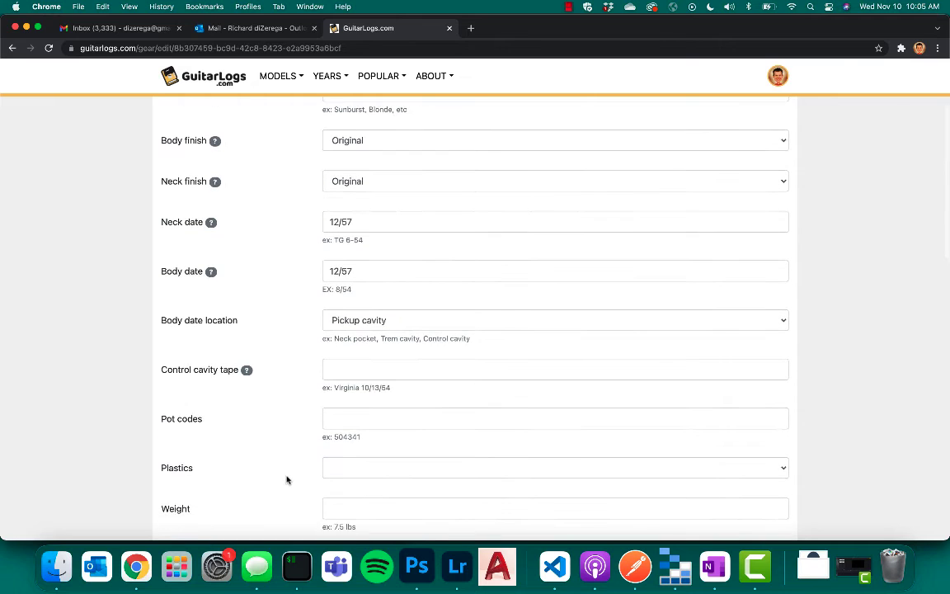
click(340, 469)
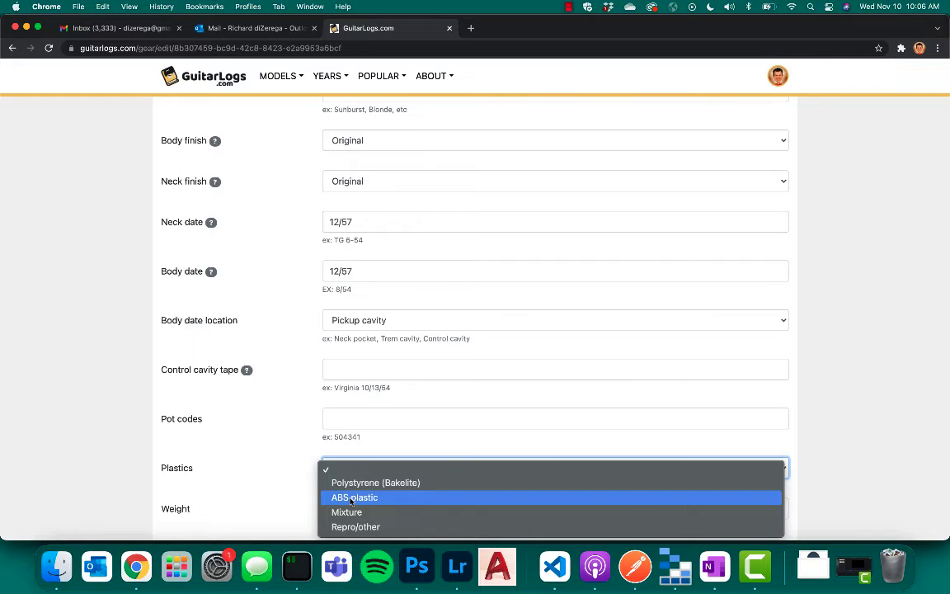
click(351, 498)
scroll(222, 467, down, 2)
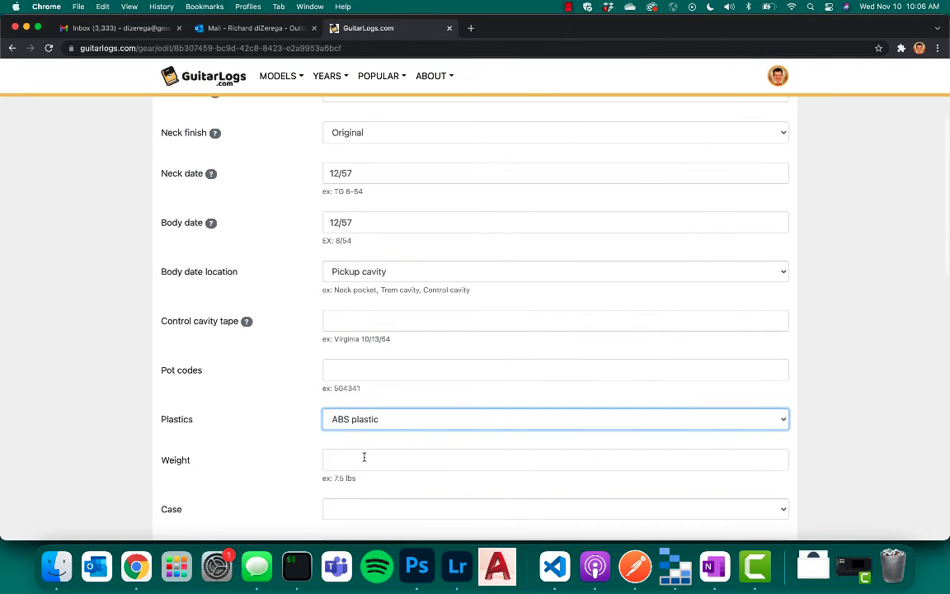
click(363, 459)
text(7)
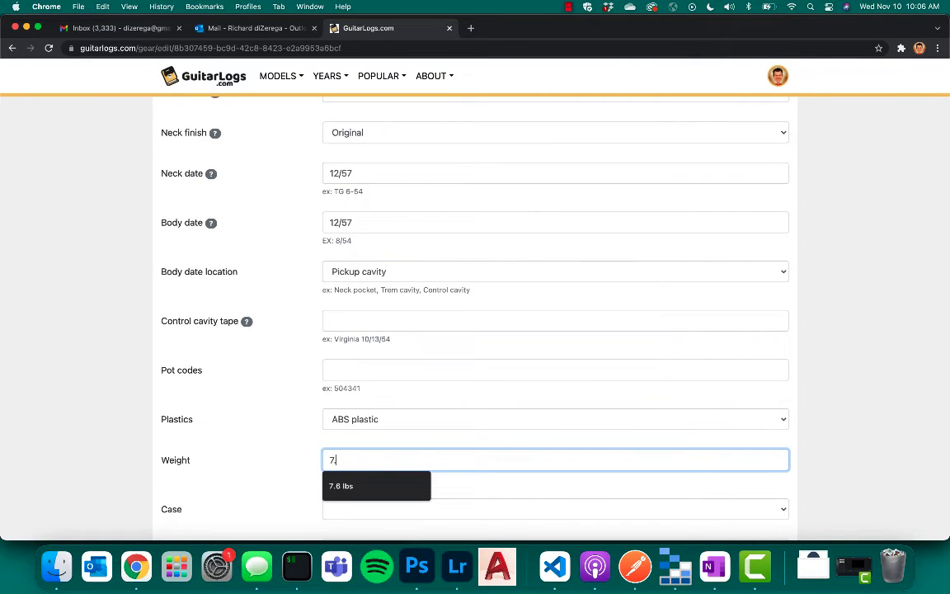
text(.6 lbs)
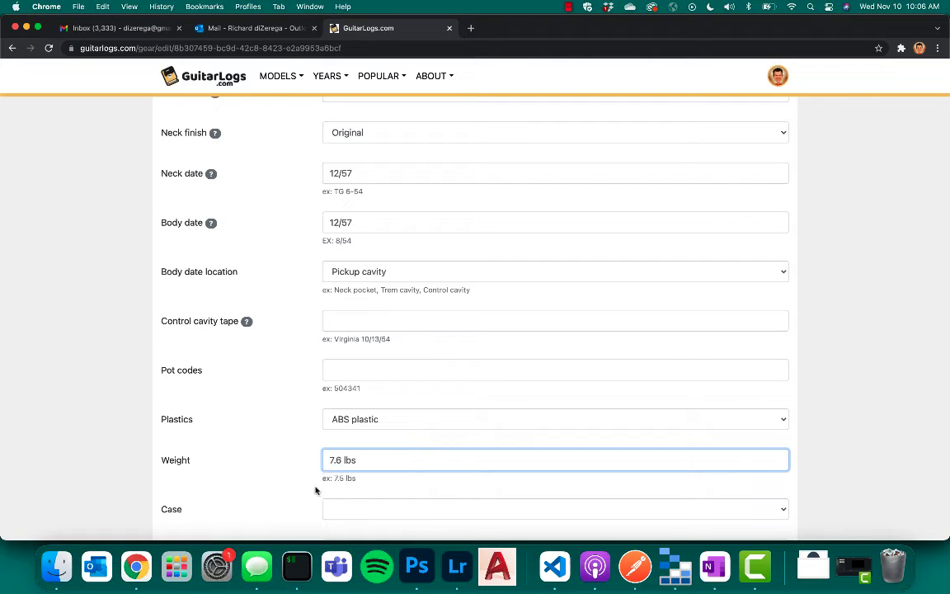
Complete the weight entry as 7.6 lbs and set the case to Original red-lined tweed.
click(348, 507)
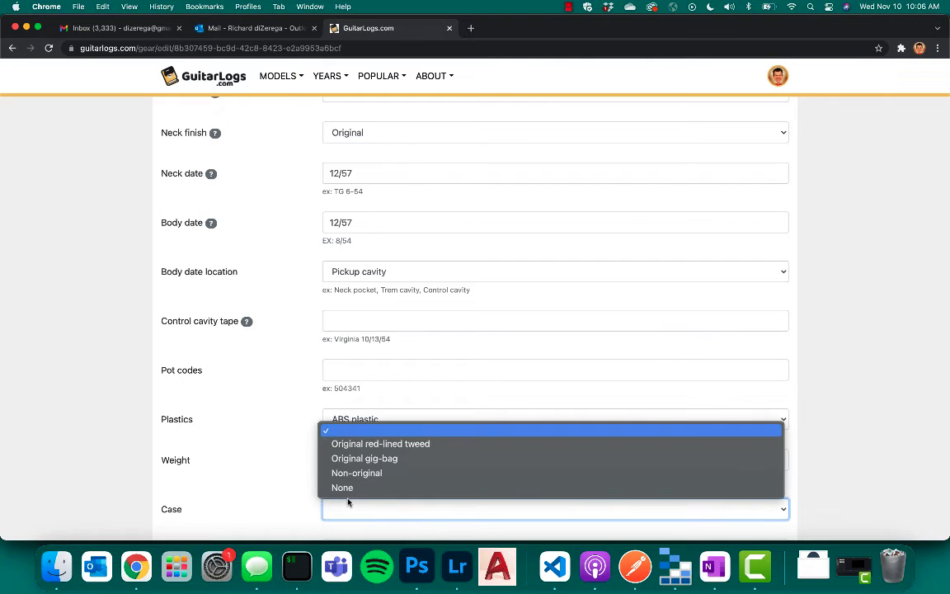
click(391, 444)
Enter the description "SUPER clean '57 Strat also featured in the Fender 75 Year book".
scroll(259, 475, down, 3)
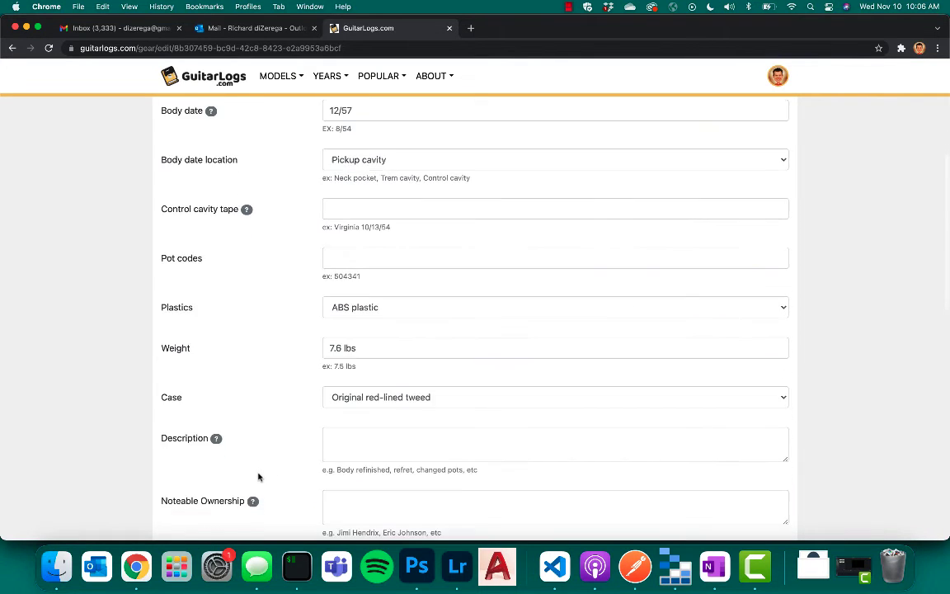
click(326, 440)
text(SU)
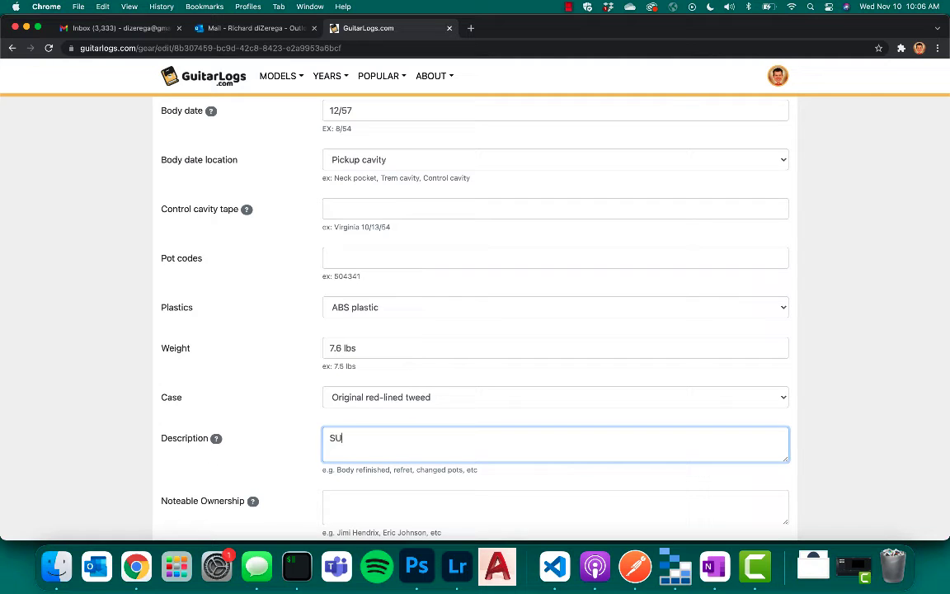
text(PER clean '57 Strat also featured)
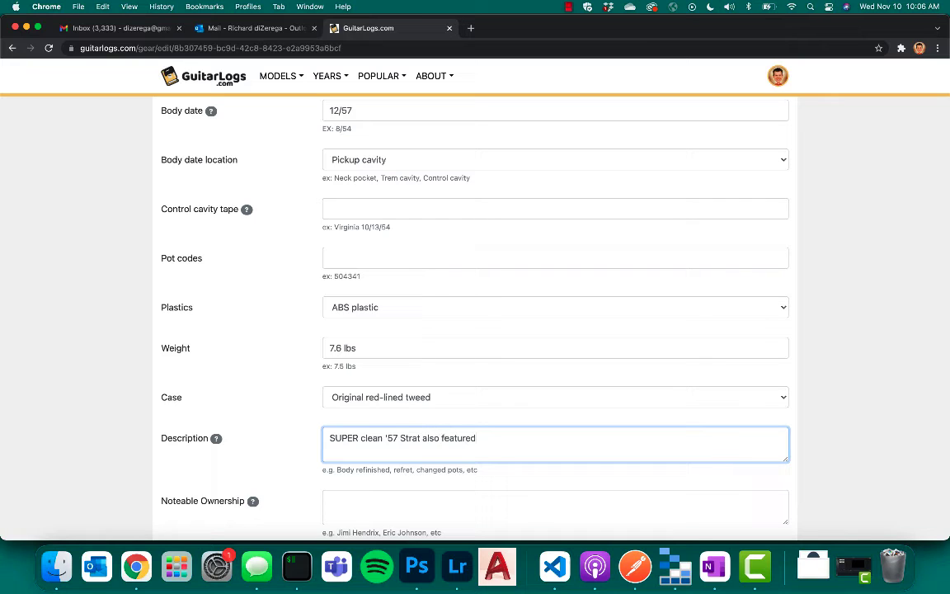
text( in the Fender 75 Year book)
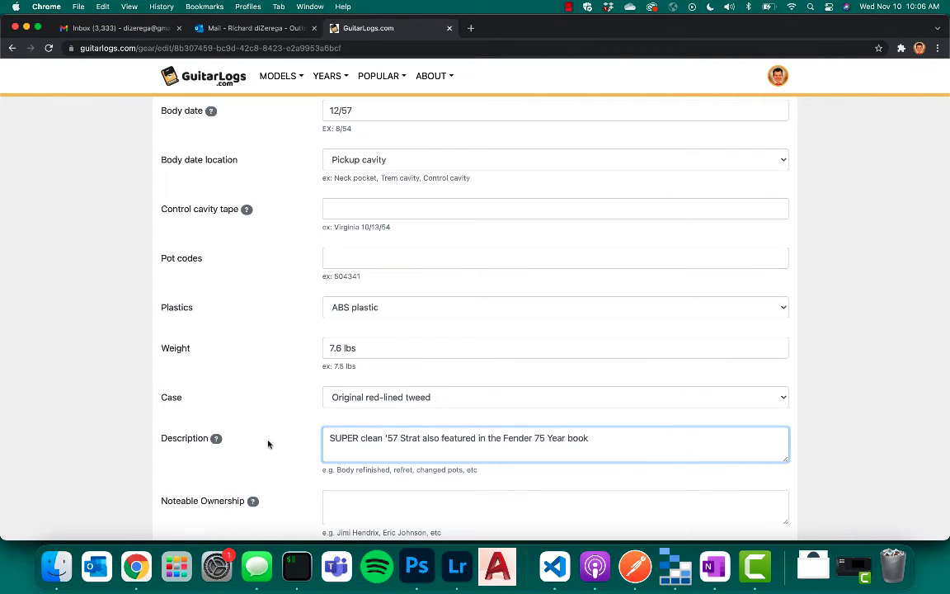
Set the status of the item to Unknown and leave the video link empty.
scroll(268, 444, down, 2)
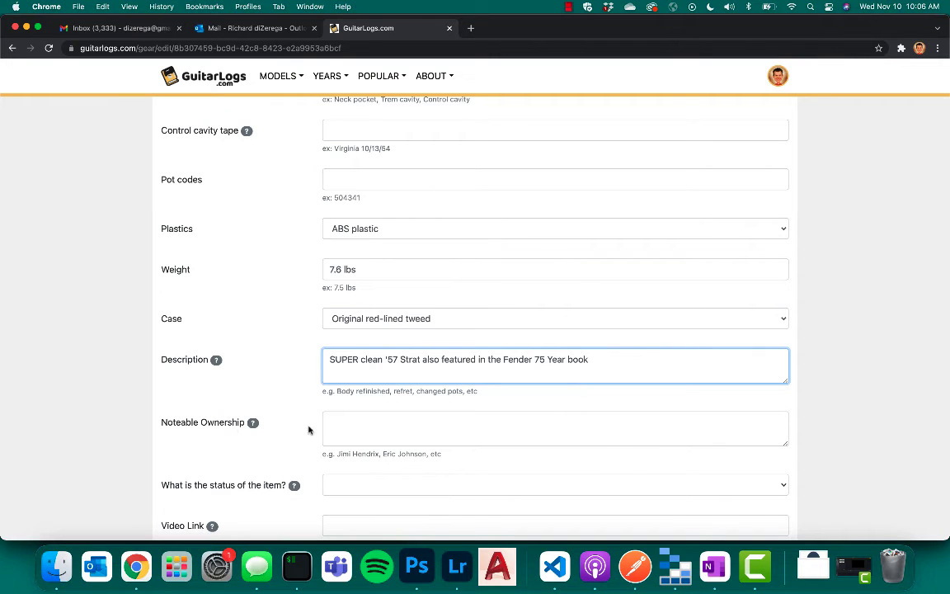
scroll(282, 522, down, 1)
click(344, 444)
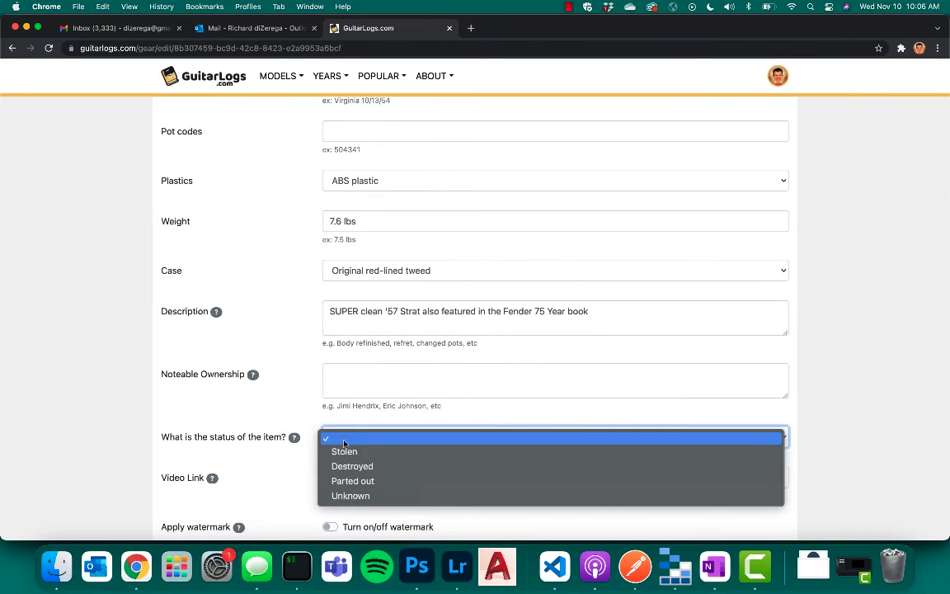
click(350, 495)
click(343, 479)
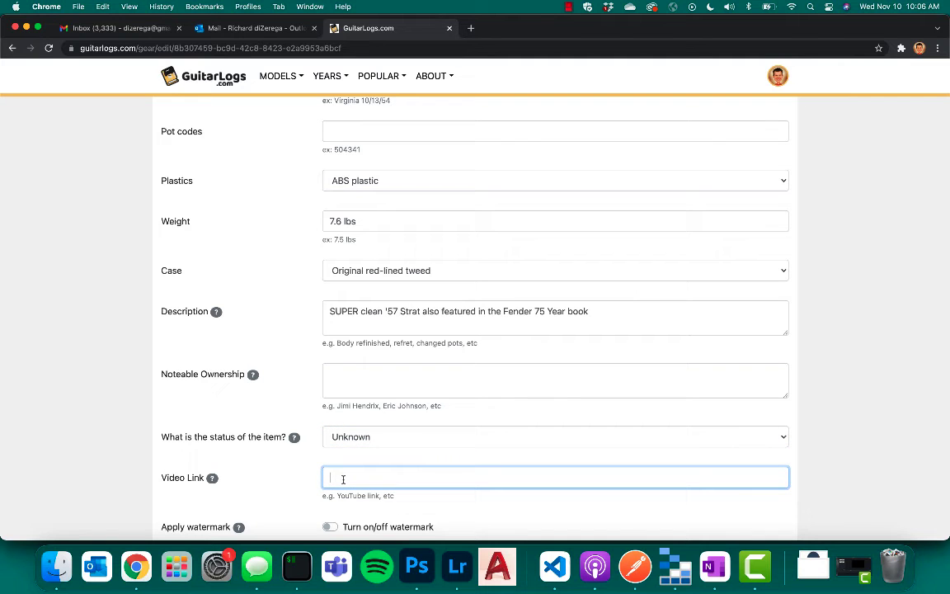
Upload the photo of the guitar in its open red-lined case to the listing's images and save the listing.
scroll(343, 478, down, 3)
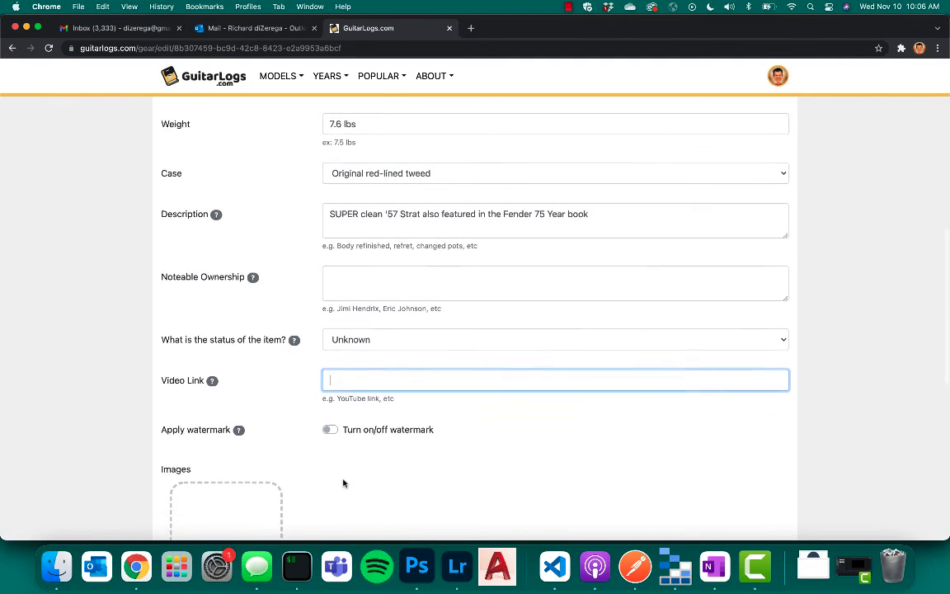
scroll(343, 483, down, 2)
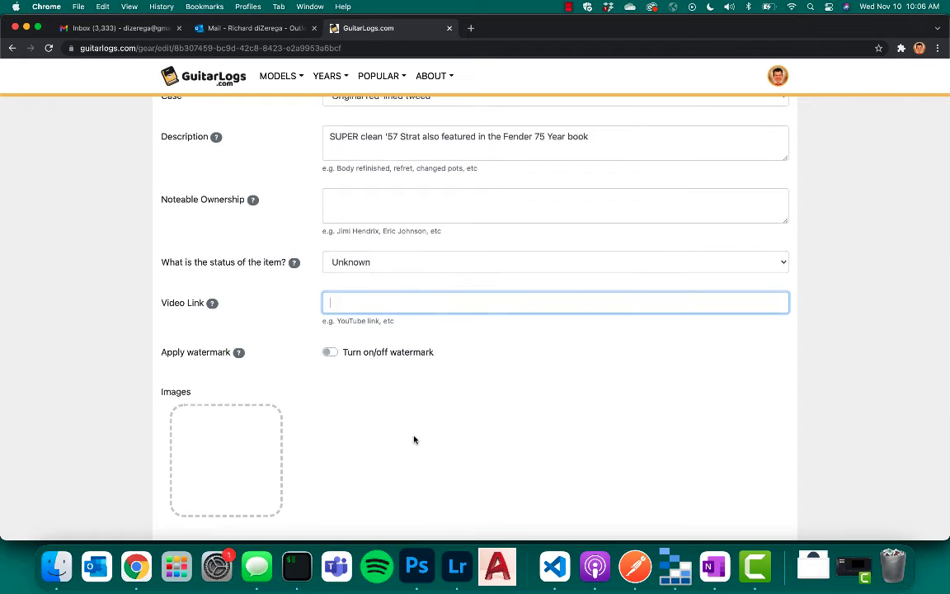
scroll(414, 439, down, 1)
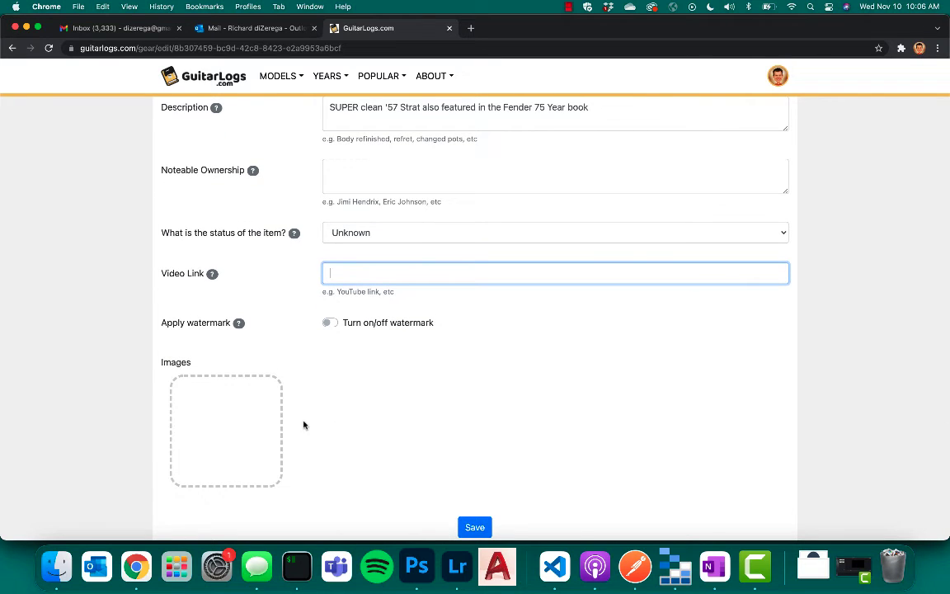
click(227, 430)
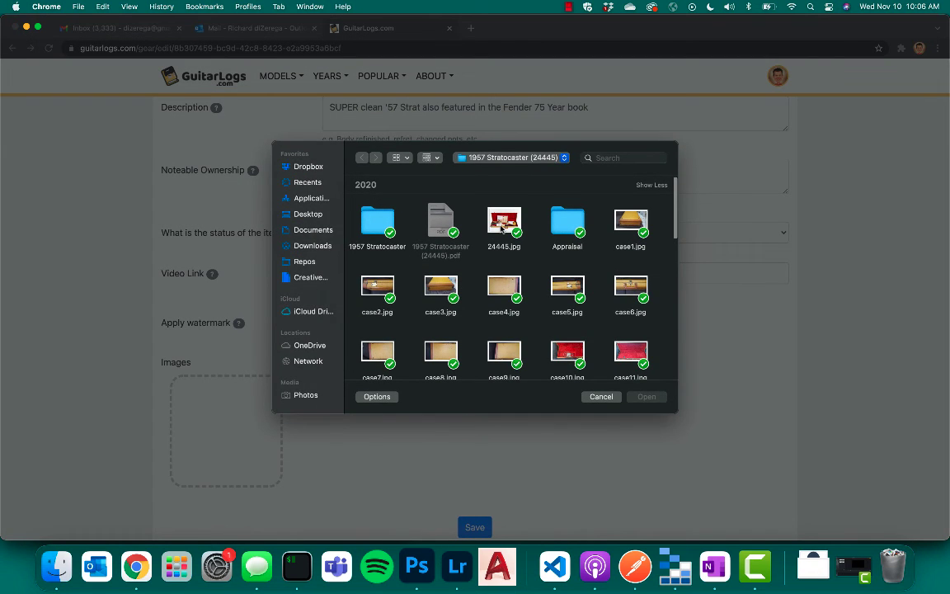
double_click(501, 223)
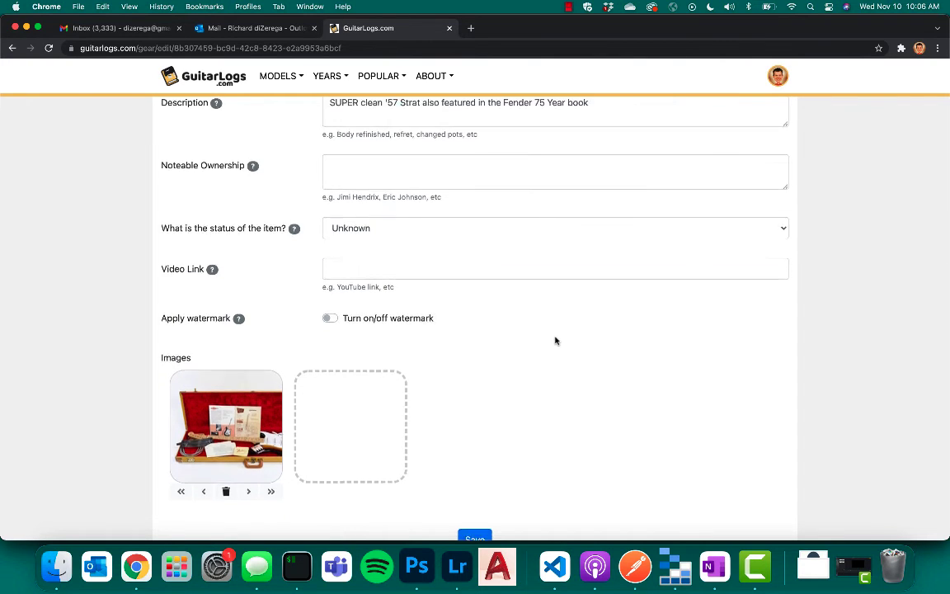
scroll(549, 346, down, 2)
click(477, 455)
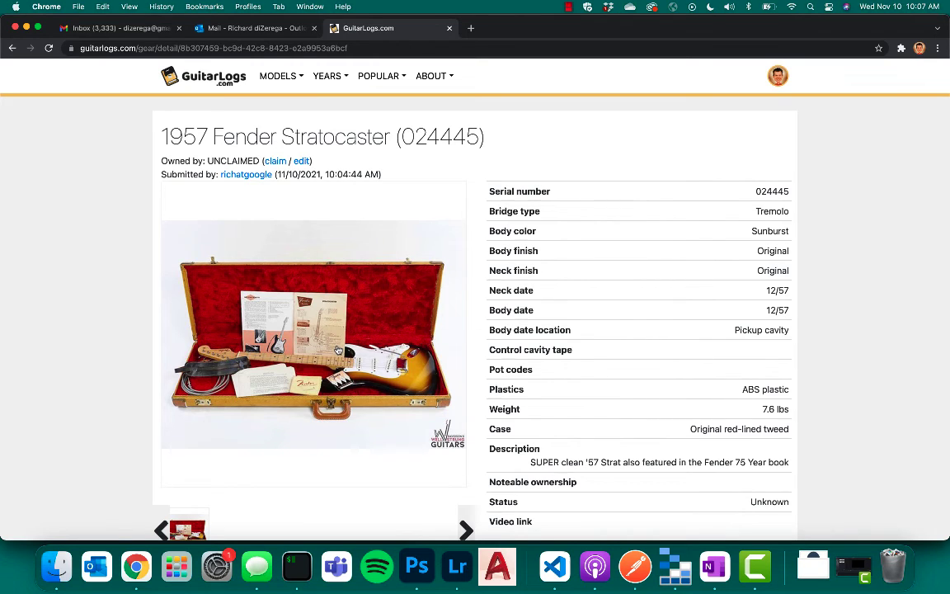
Check whether the listing photo offers an image-saving option, both on the page and in the enlarged view, and close the enlarged view.
right_click(337, 345)
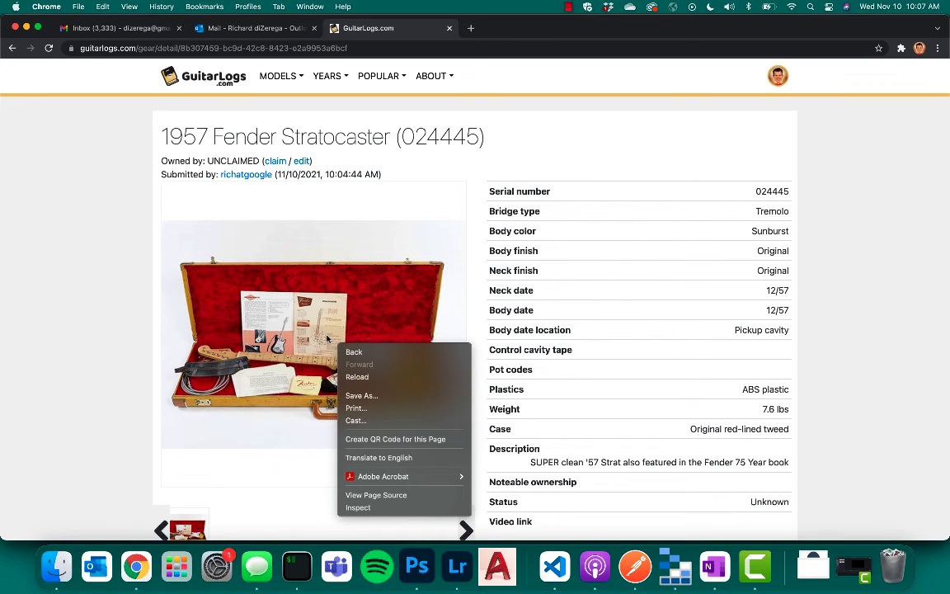
right_click(314, 317)
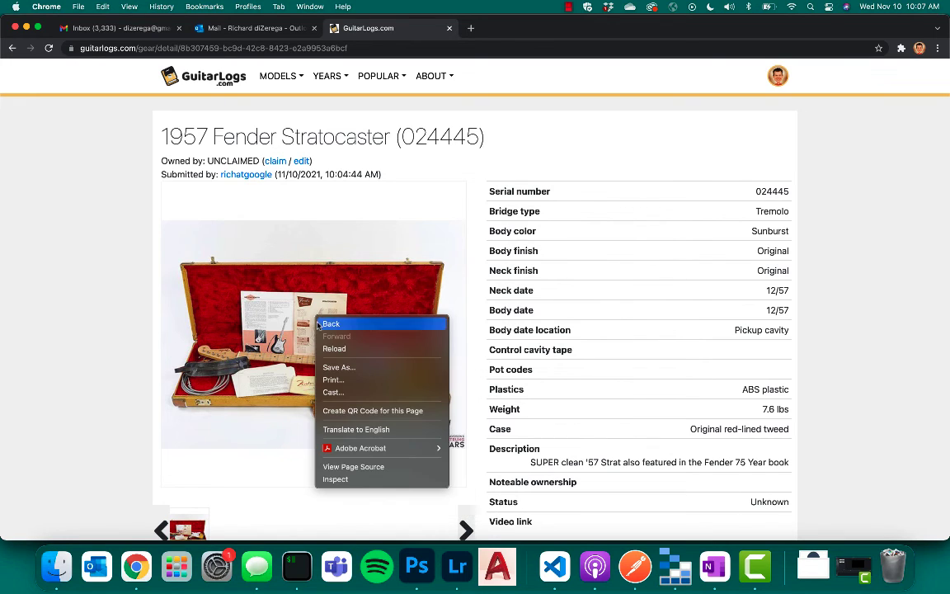
click(314, 289)
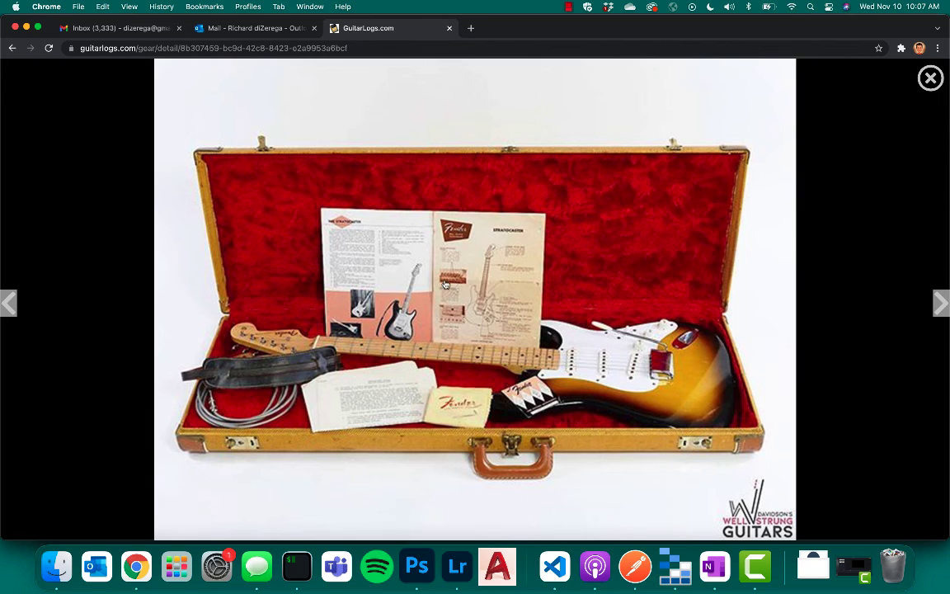
right_click(448, 280)
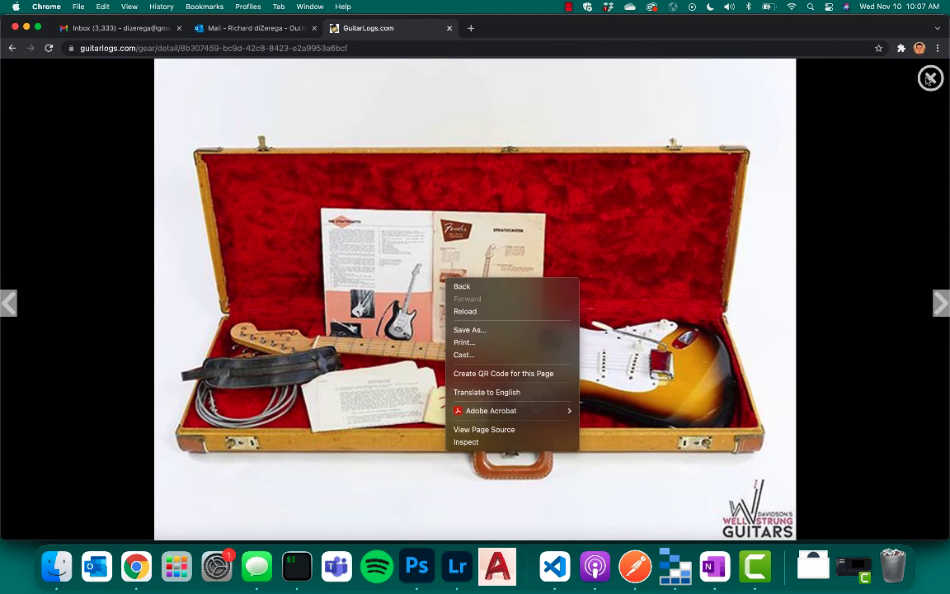
click(834, 74)
click(930, 78)
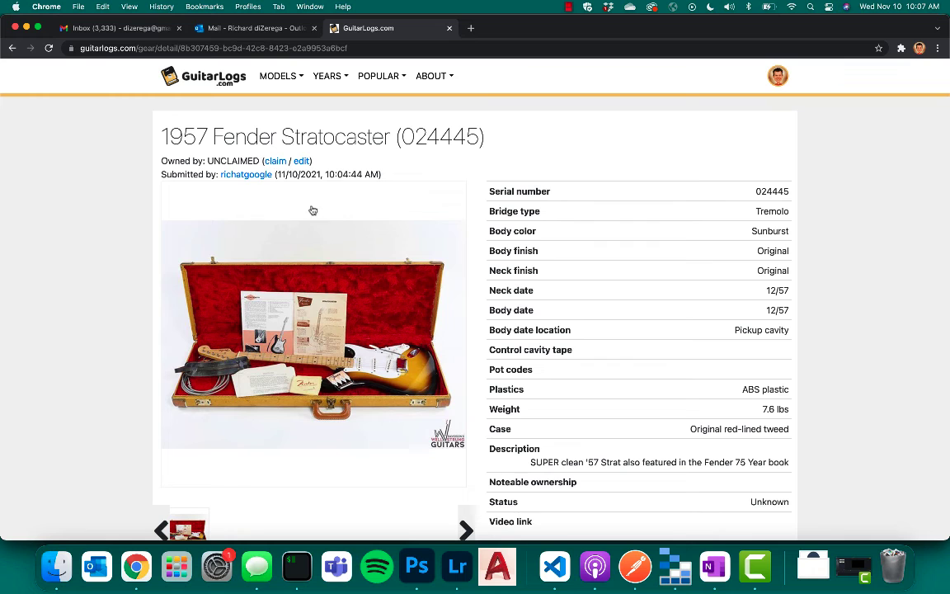
Reopen the Stratocaster listing for editing, turn on the watermark for its images and save.
click(302, 162)
scroll(476, 283, down, 15)
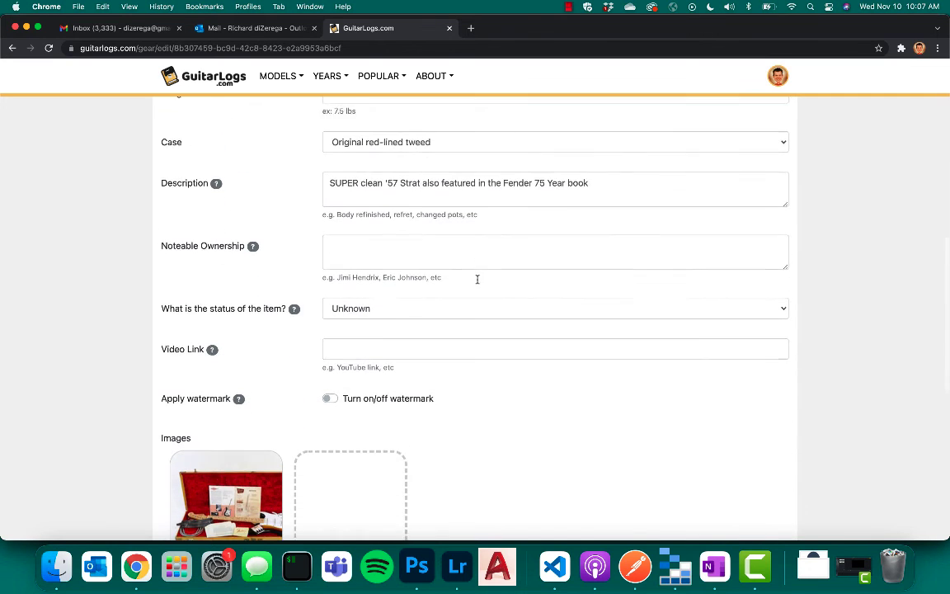
click(330, 354)
scroll(462, 418, down, 3)
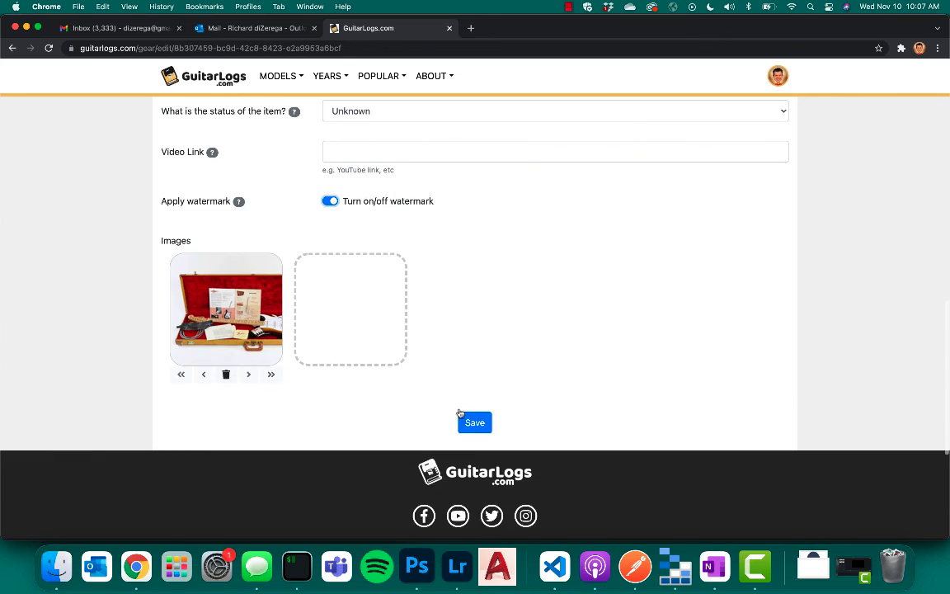
click(475, 419)
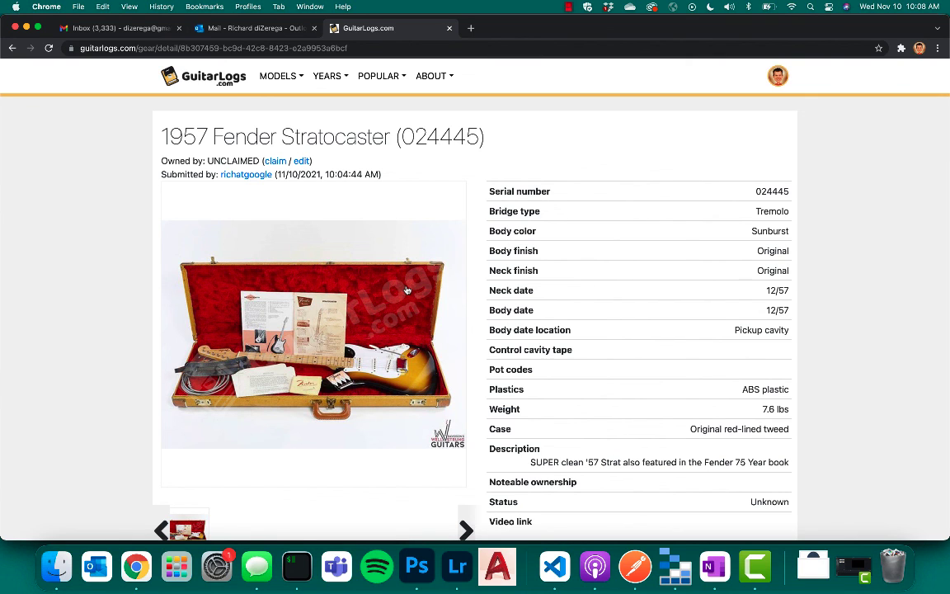
Open the account profile and check the status of the submitted 1957 Fender Stratocaster.
click(780, 79)
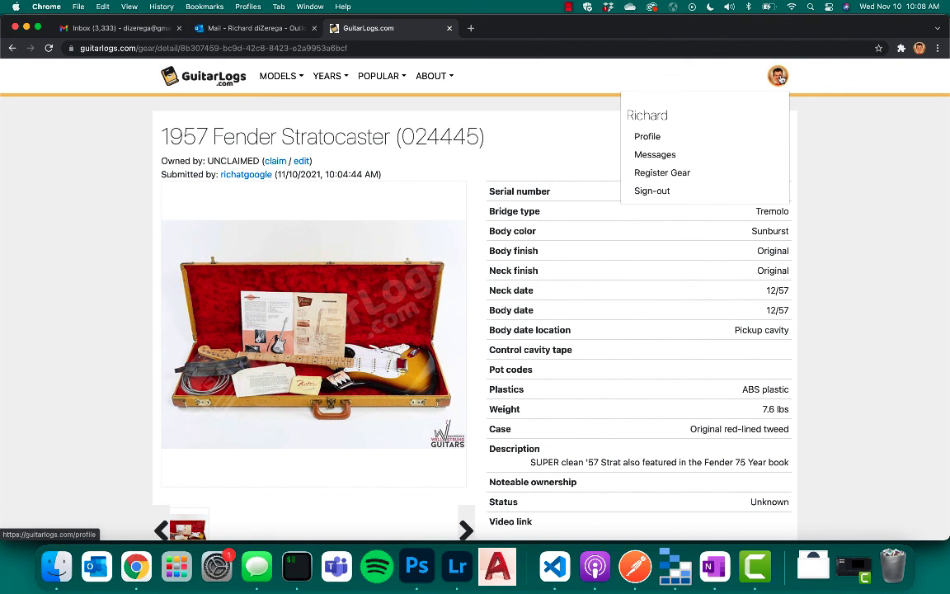
click(669, 134)
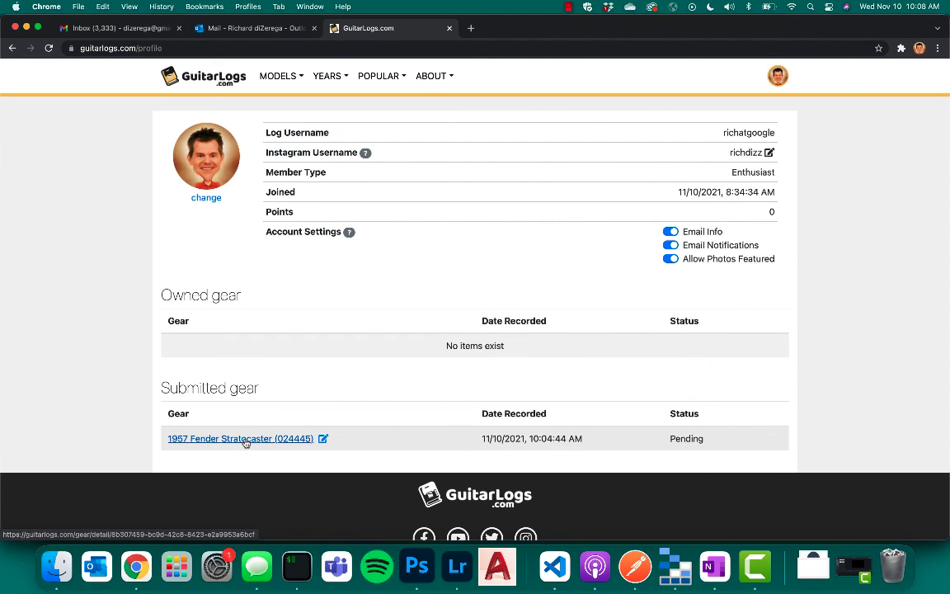
double_click(686, 437)
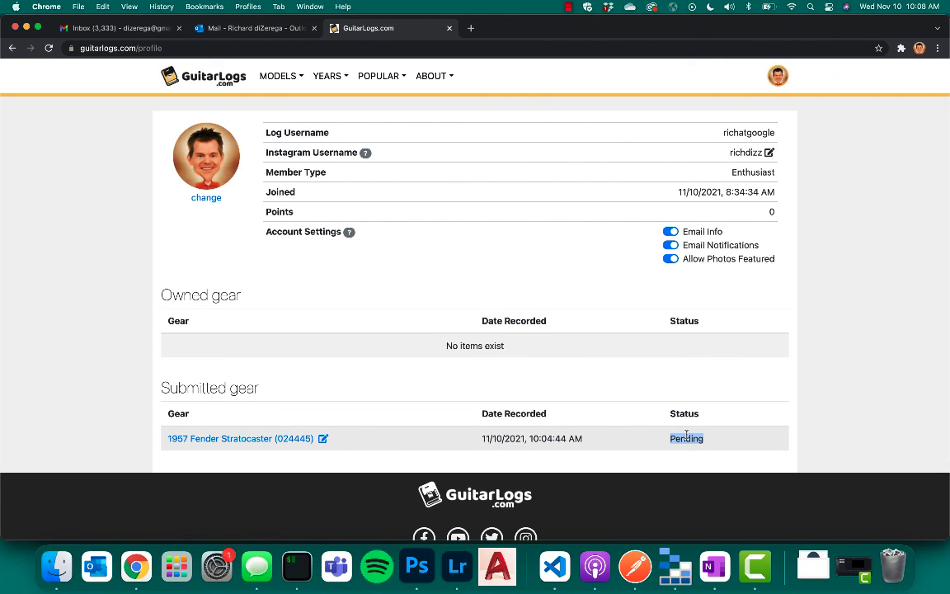